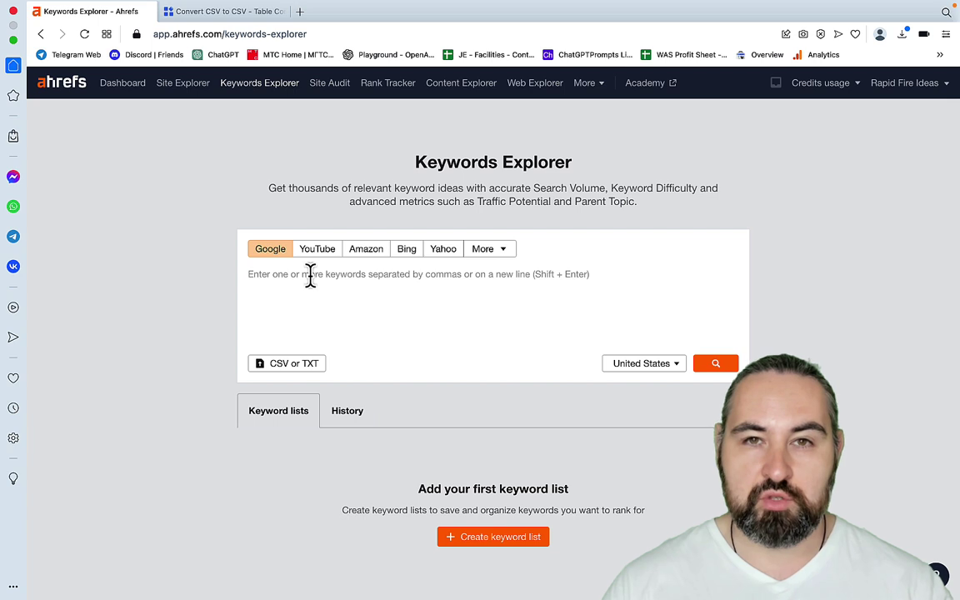
Look up the keyword "price prediction" for Google in the United States and open its matching terms.
{"action": "type", "text": "pri"}
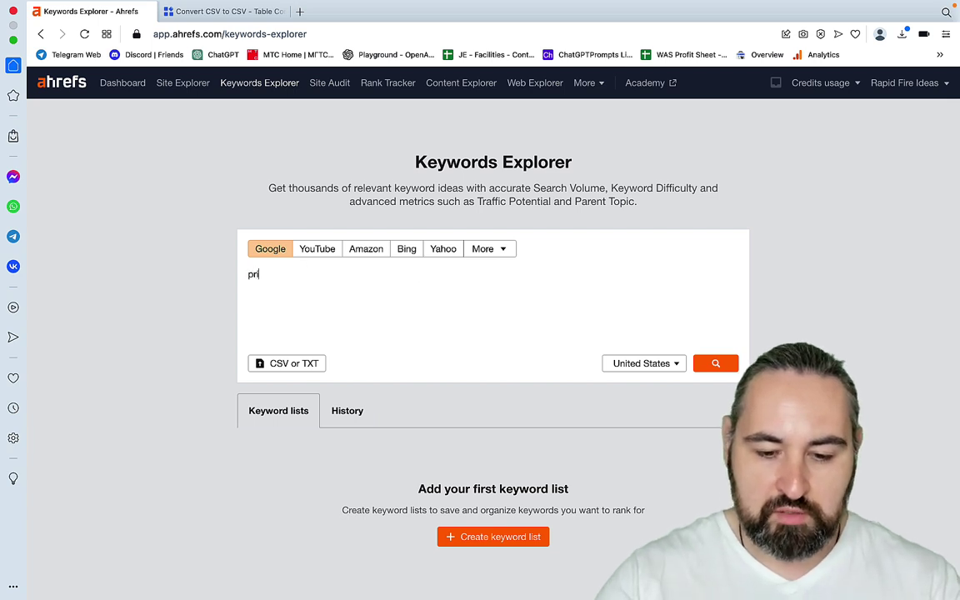
{"action": "type", "text": "ce preiction"}
{"action": "key", "text": "Return"}
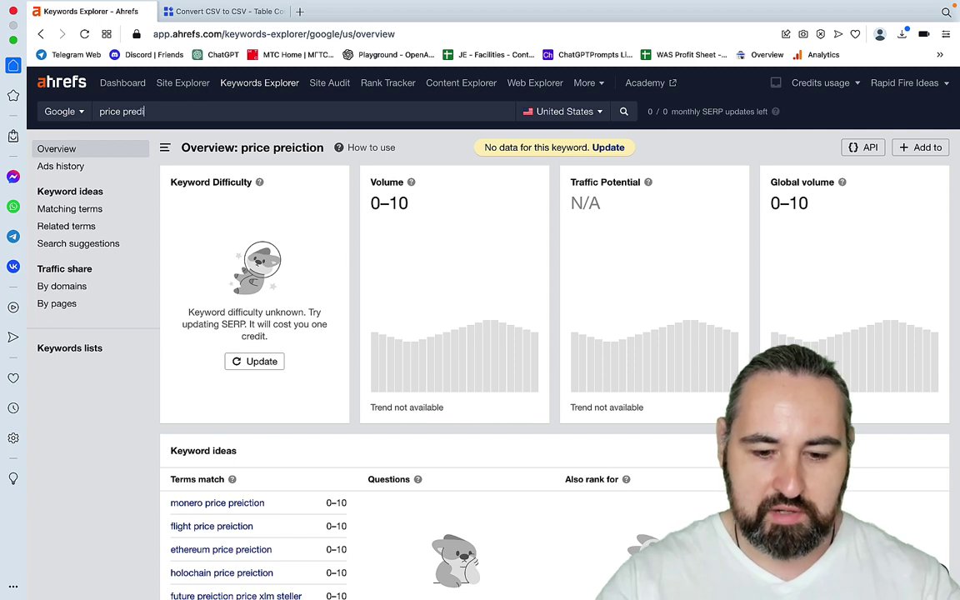
{"action": "type", "text": "ction"}
{"action": "key", "text": "Return"}
{"action": "left_click", "coordinate": [61, 210]}
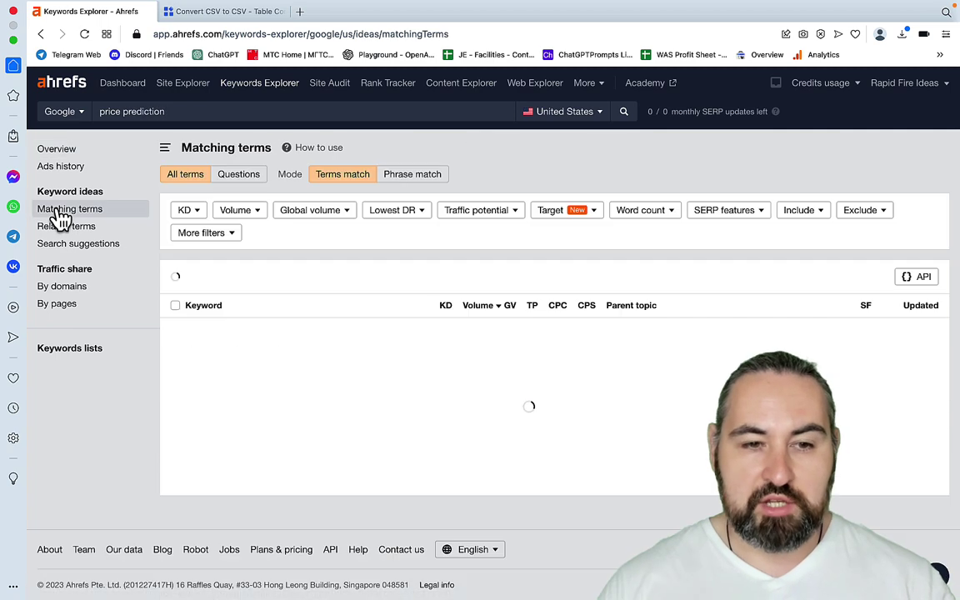
Filter the matching terms to a maximum keyword difficulty of 5 and a minimum volume of 100.
{"action": "left_click", "coordinate": [188, 210]}
{"action": "type", "text": "5"}
{"action": "left_click", "coordinate": [243, 262]}
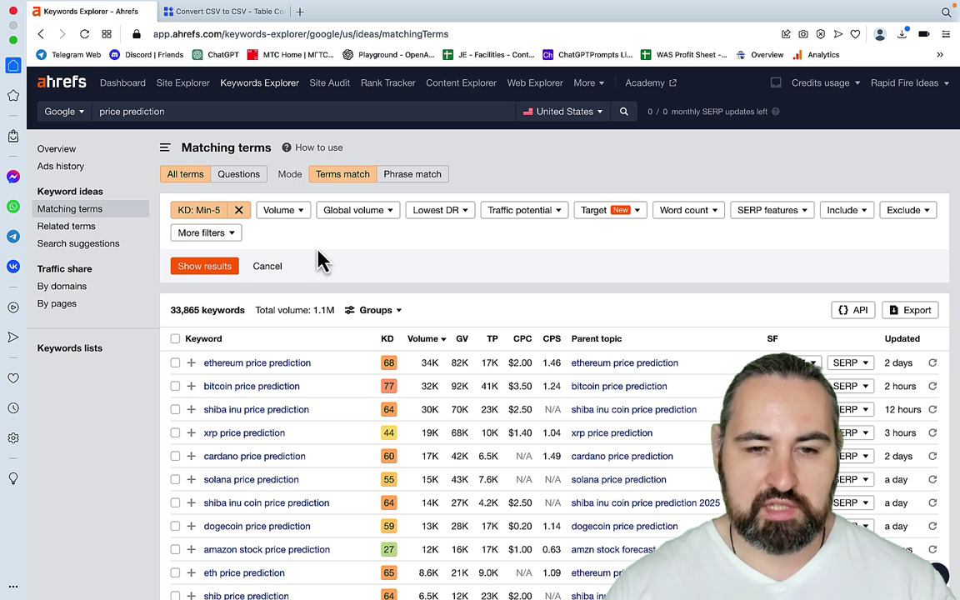
{"action": "left_click", "coordinate": [297, 213]}
{"action": "type", "text": "100"}
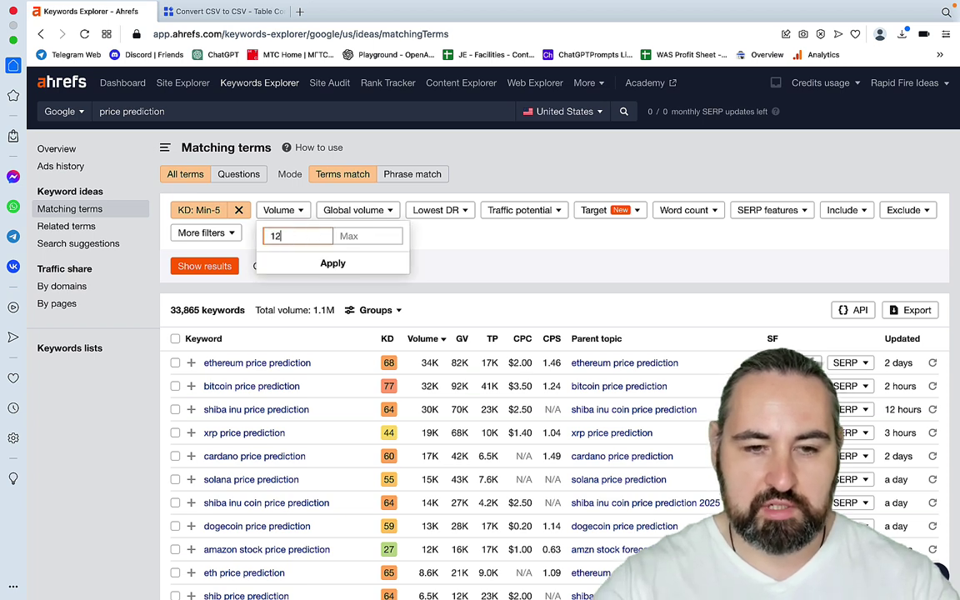
{"action": "key", "text": "Return"}
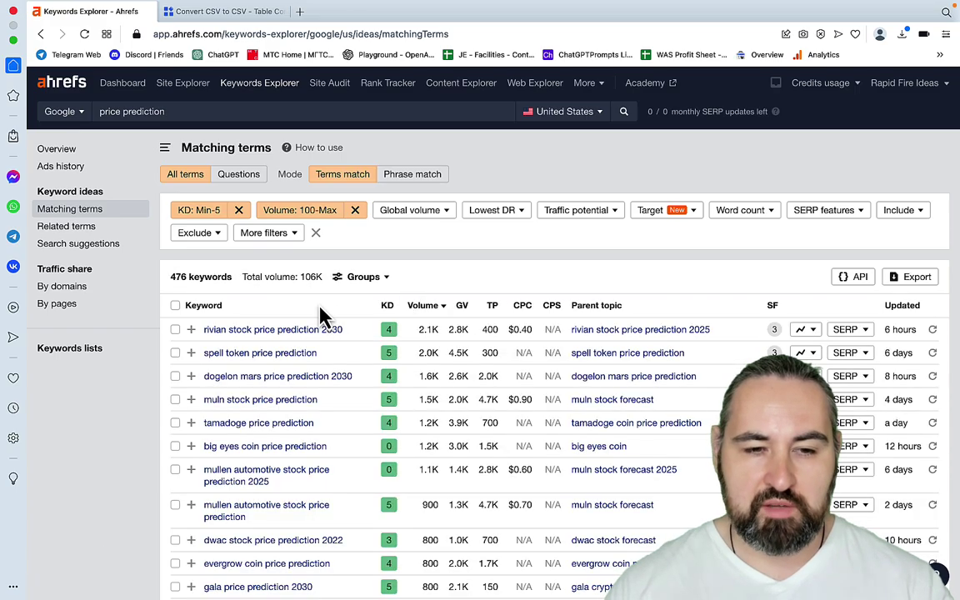
Review the filtered matching terms and export them as a CSV file.
{"action": "scroll", "coordinate": [325, 318], "scroll_direction": "down", "scroll_amount": 2}
{"action": "scroll", "coordinate": [323, 317], "scroll_direction": "down", "scroll_amount": 5}
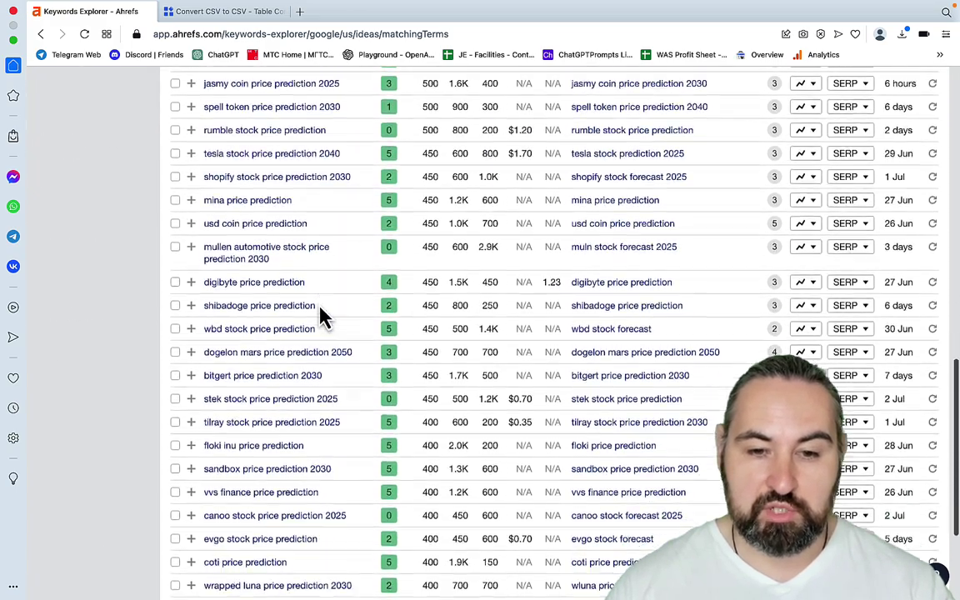
{"action": "scroll", "coordinate": [321, 317], "scroll_direction": "up", "scroll_amount": 10}
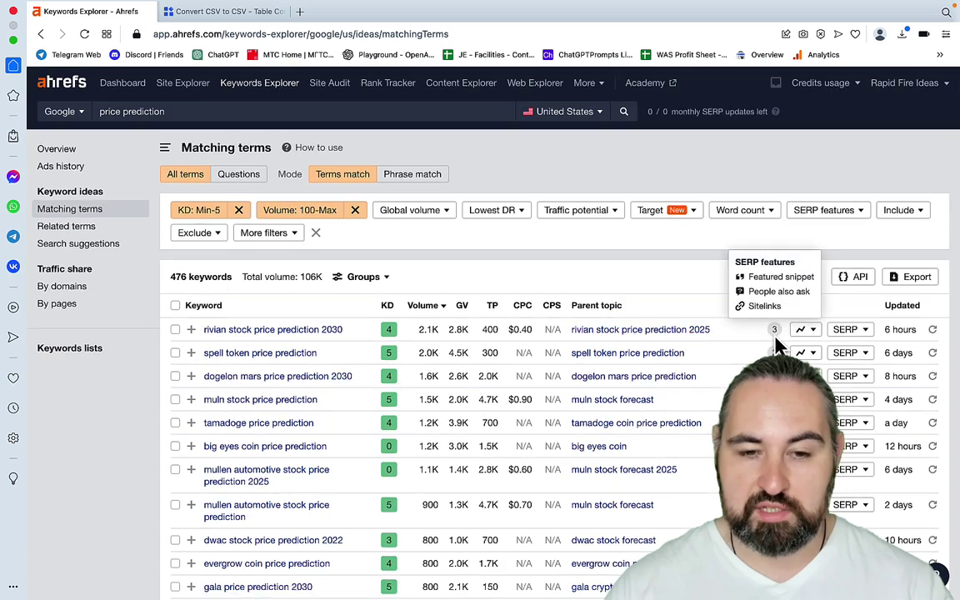
{"action": "left_click", "coordinate": [917, 278]}
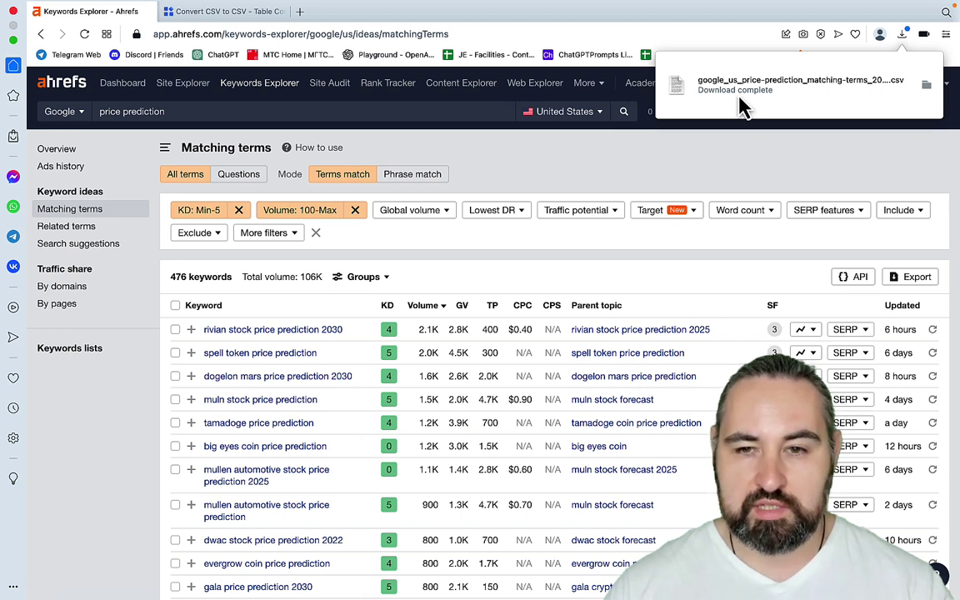
Switch to TableConvert and load google_us_price-prediction_matching-terms_2023-07-10_15-30-54.csv from Downloads as the CSV data source.
{"action": "left_click", "coordinate": [234, 12]}
{"action": "scroll", "coordinate": [439, 317], "scroll_direction": "up", "scroll_amount": 15}
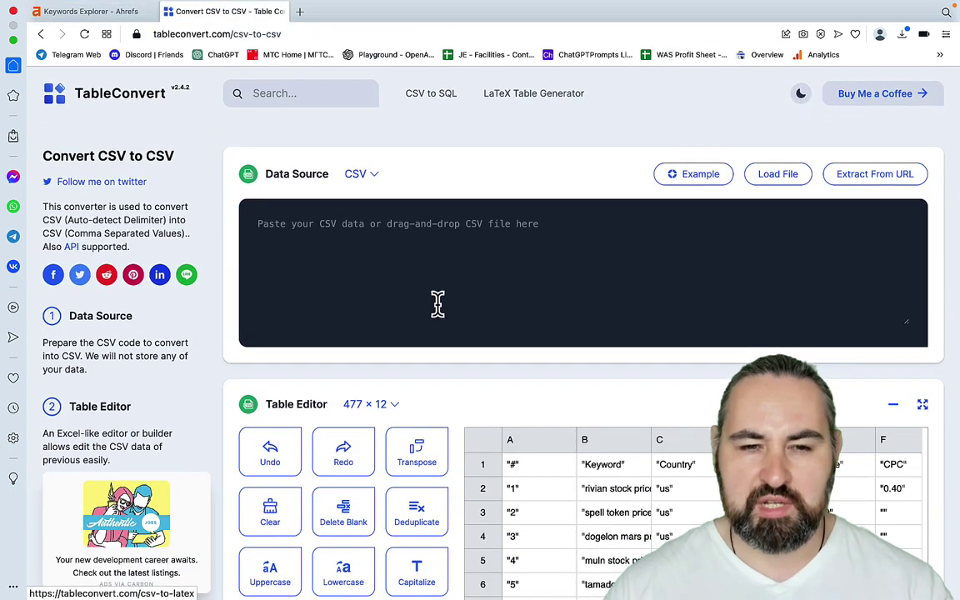
{"action": "left_click", "coordinate": [372, 176]}
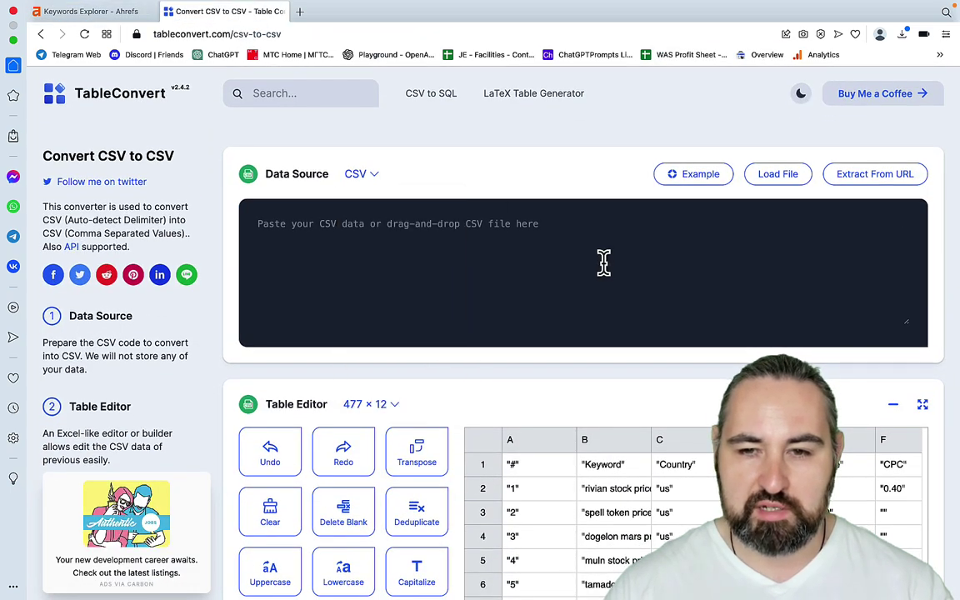
{"action": "left_click", "coordinate": [780, 177]}
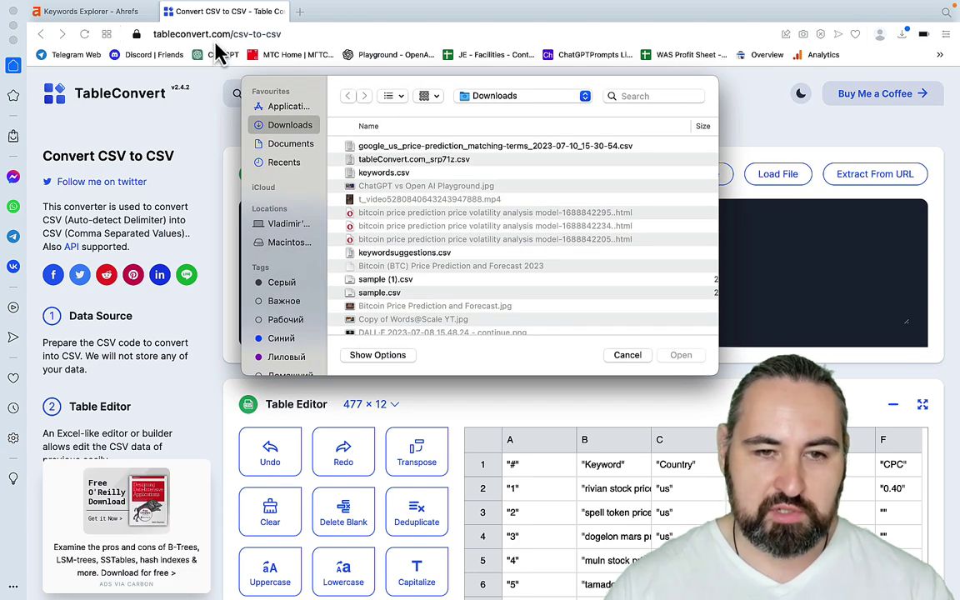
{"action": "left_click", "coordinate": [350, 146]}
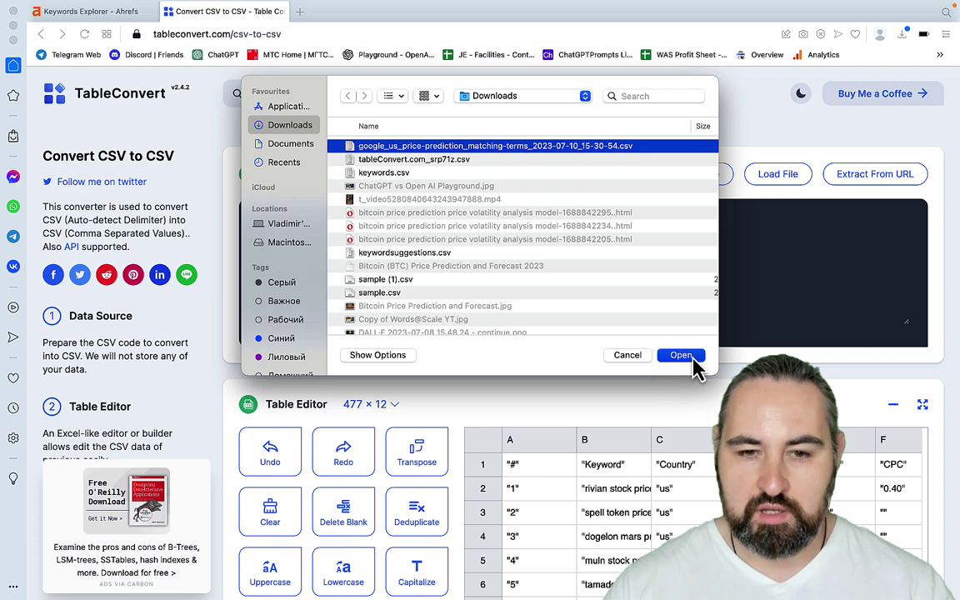
{"action": "left_click", "coordinate": [679, 357]}
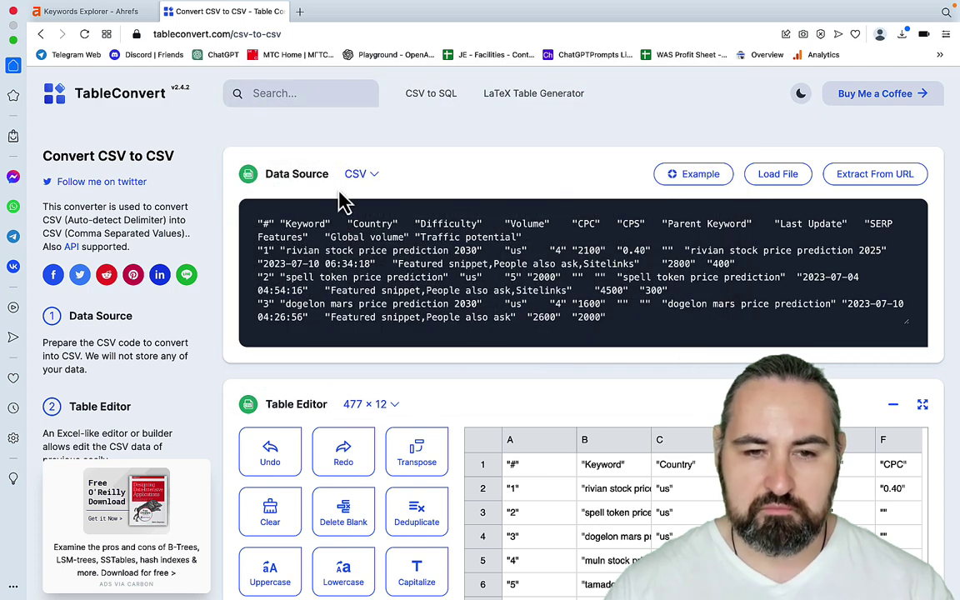
Download the generated table in comma-delimited CSV format.
{"action": "left_click", "coordinate": [359, 175]}
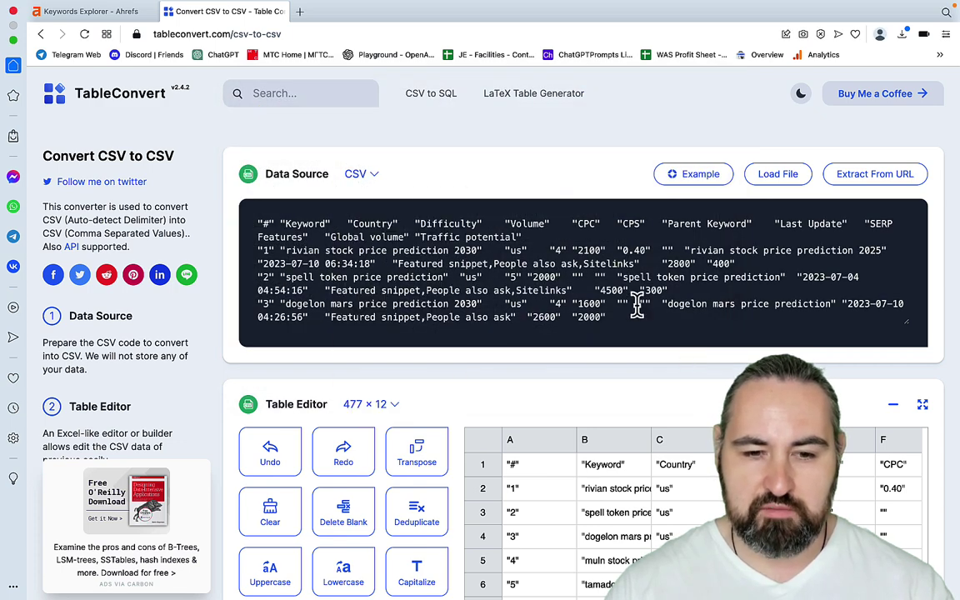
{"action": "scroll", "coordinate": [575, 275], "scroll_direction": "down", "scroll_amount": 5}
{"action": "scroll", "coordinate": [868, 483], "scroll_direction": "down", "scroll_amount": 2}
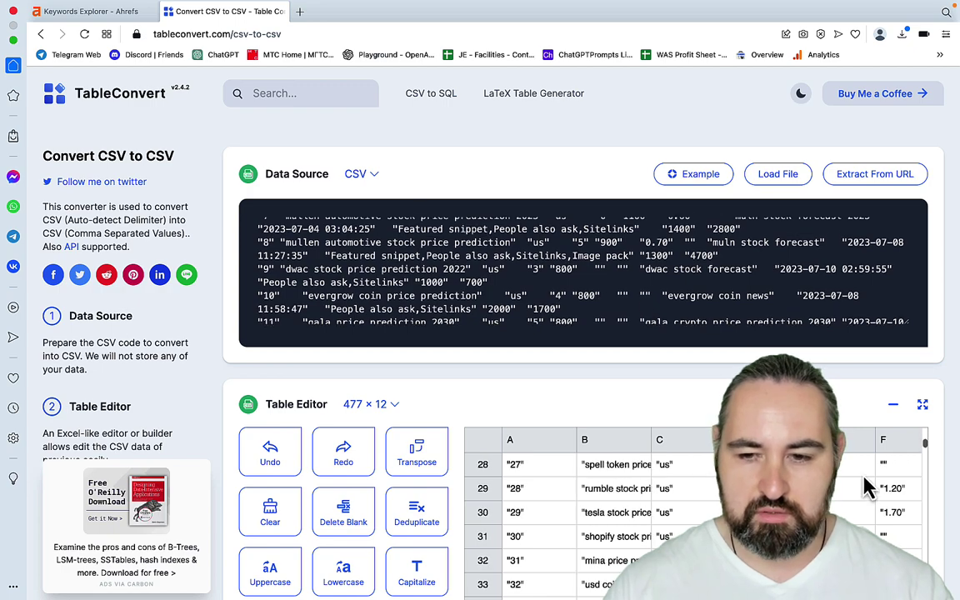
{"action": "scroll", "coordinate": [957, 443], "scroll_direction": "down", "scroll_amount": 6}
{"action": "scroll", "coordinate": [956, 443], "scroll_direction": "down", "scroll_amount": 1}
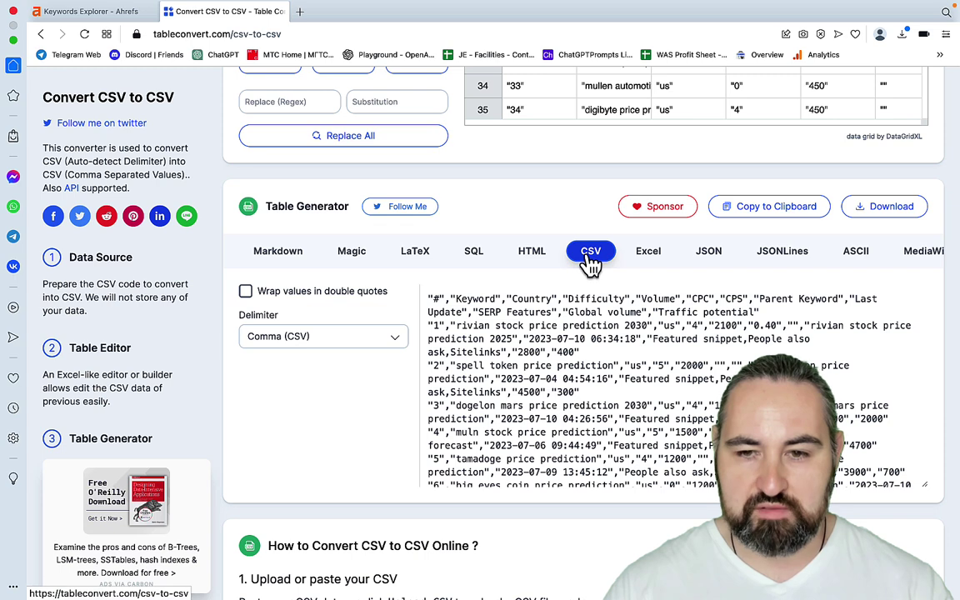
{"action": "left_click", "coordinate": [888, 218]}
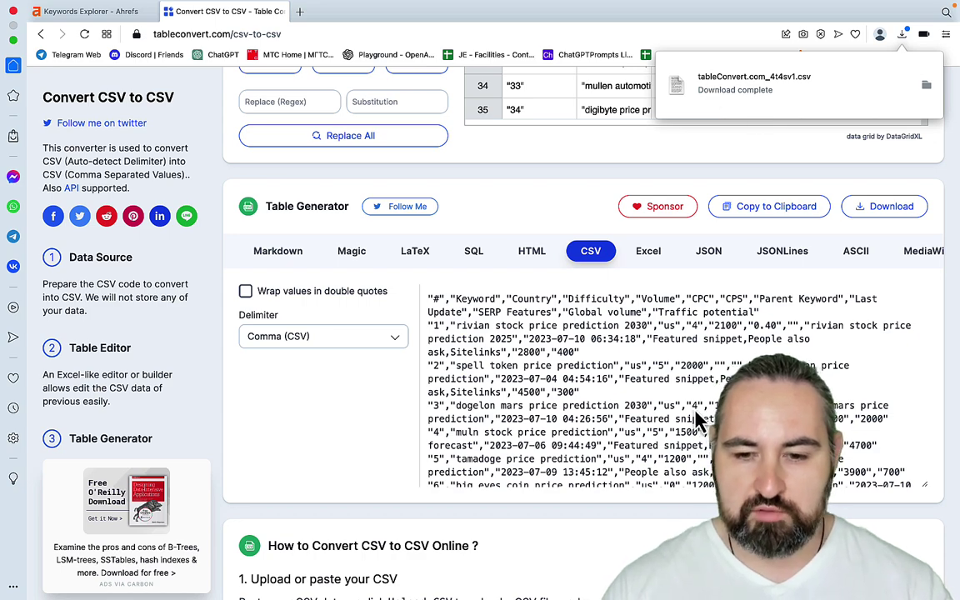
Switch to ChatGPT, choose GPT-4 with Code Interpreter, and attach tableConvert.com_4t4sv1.csv from Downloads.
{"action": "mouse_move", "coordinate": [700, 575]}
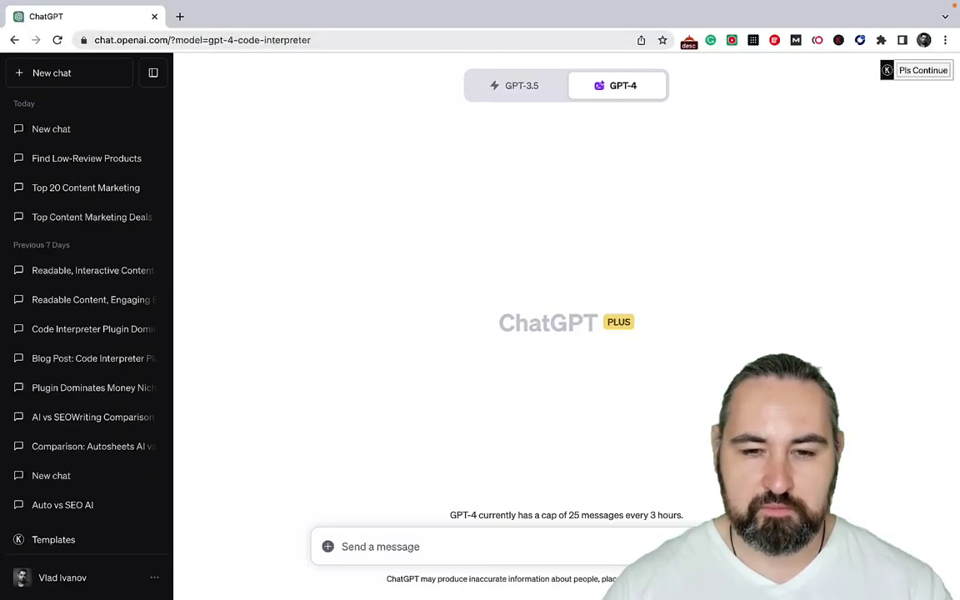
{"action": "mouse_move", "coordinate": [644, 94]}
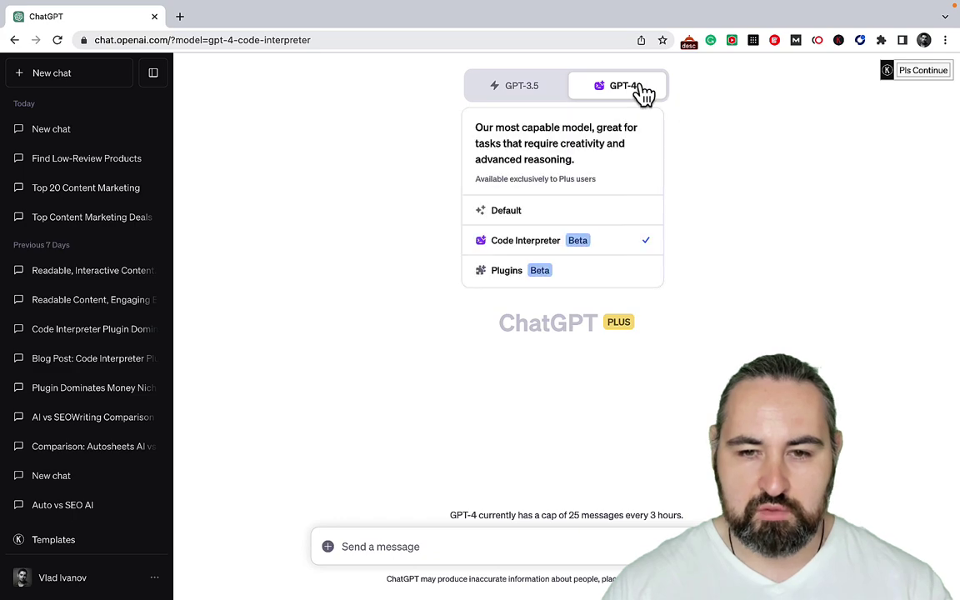
{"action": "left_click", "coordinate": [579, 242]}
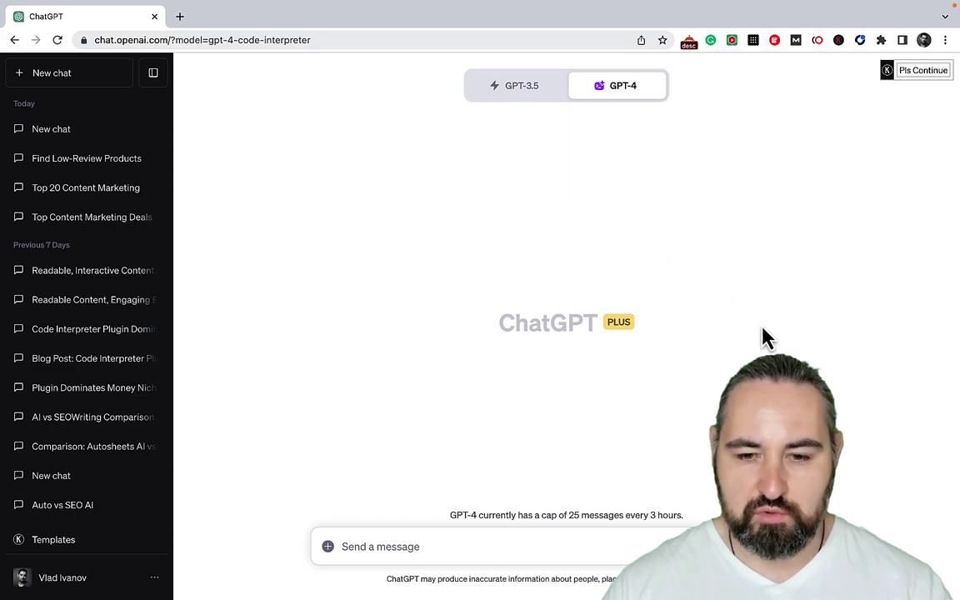
{"action": "left_click", "coordinate": [328, 546]}
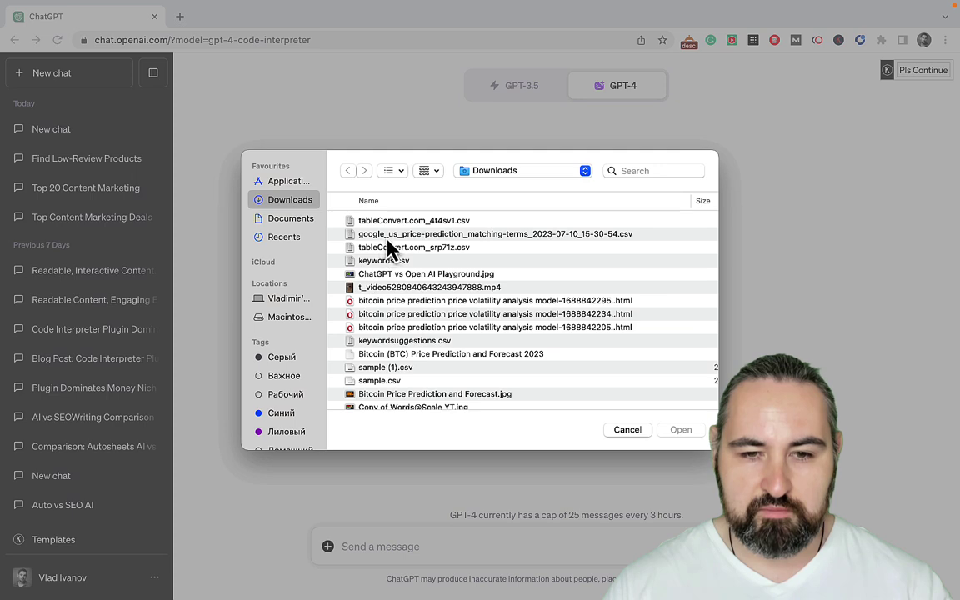
{"action": "left_click", "coordinate": [358, 220]}
{"action": "left_click", "coordinate": [681, 430]}
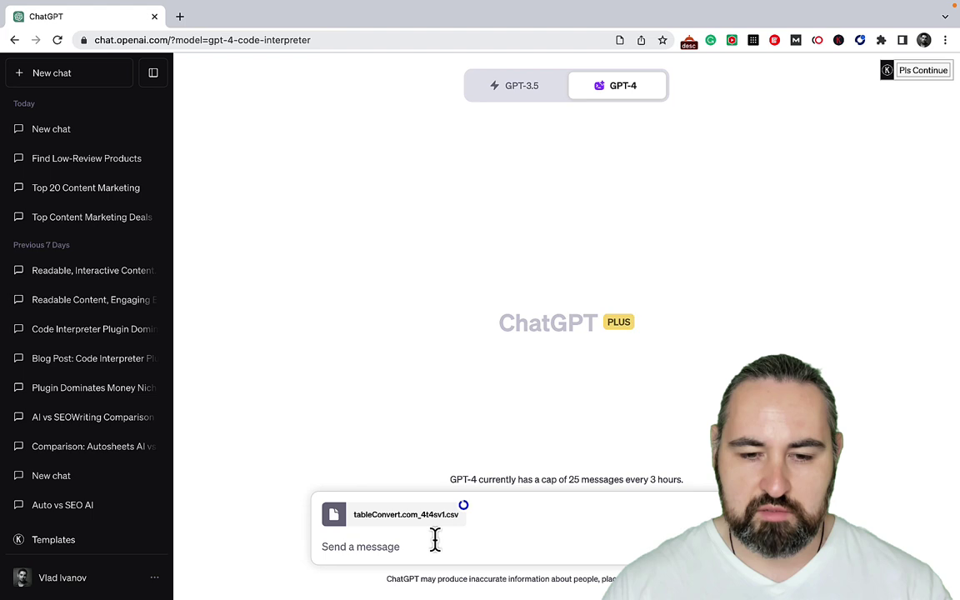
Send the message "what is the data?" together with the attached CSV file.
{"action": "left_click", "coordinate": [360, 546]}
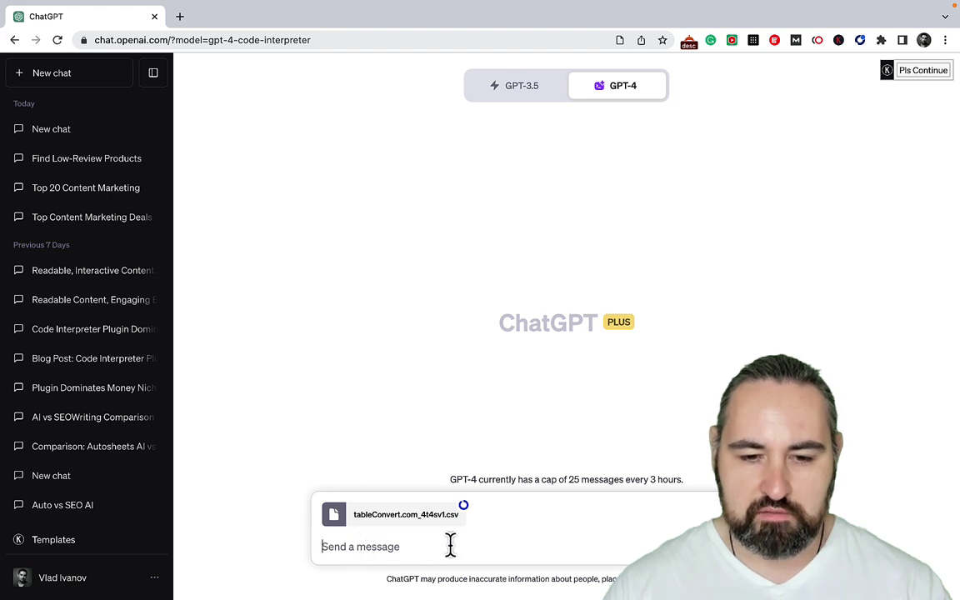
{"action": "type", "text": "what"}
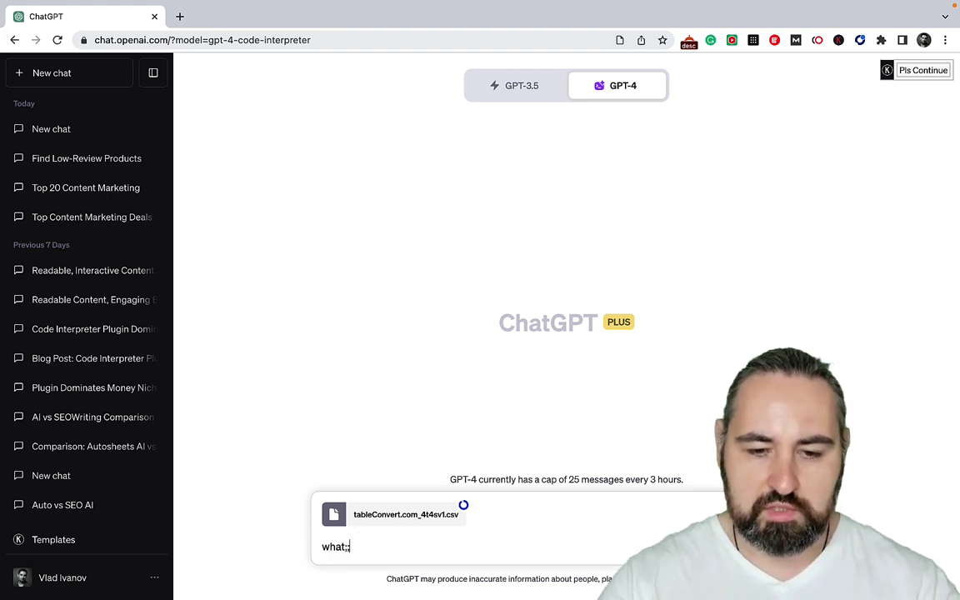
{"action": "type", "text": " is the data?"}
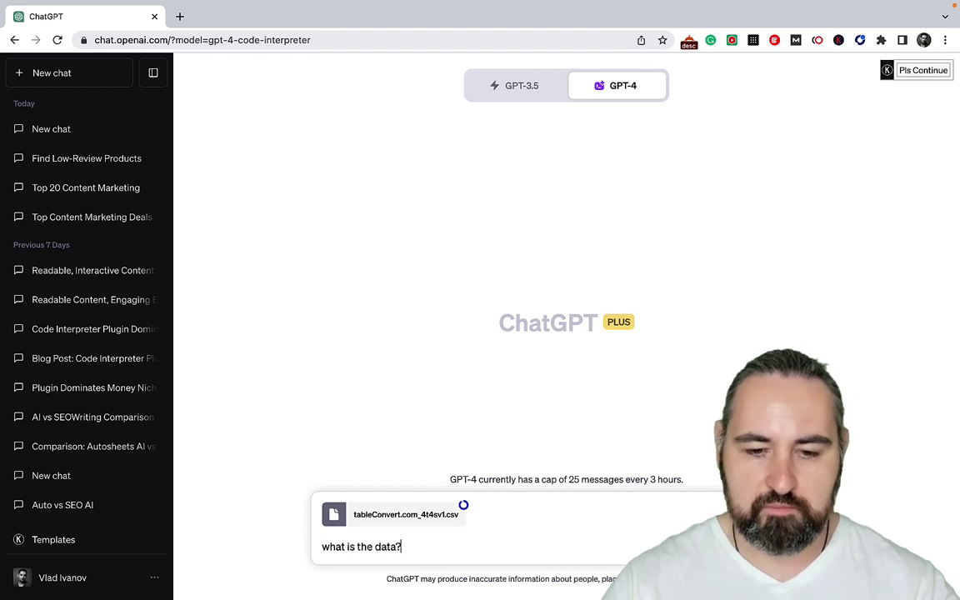
{"action": "key", "text": "shift+Return"}
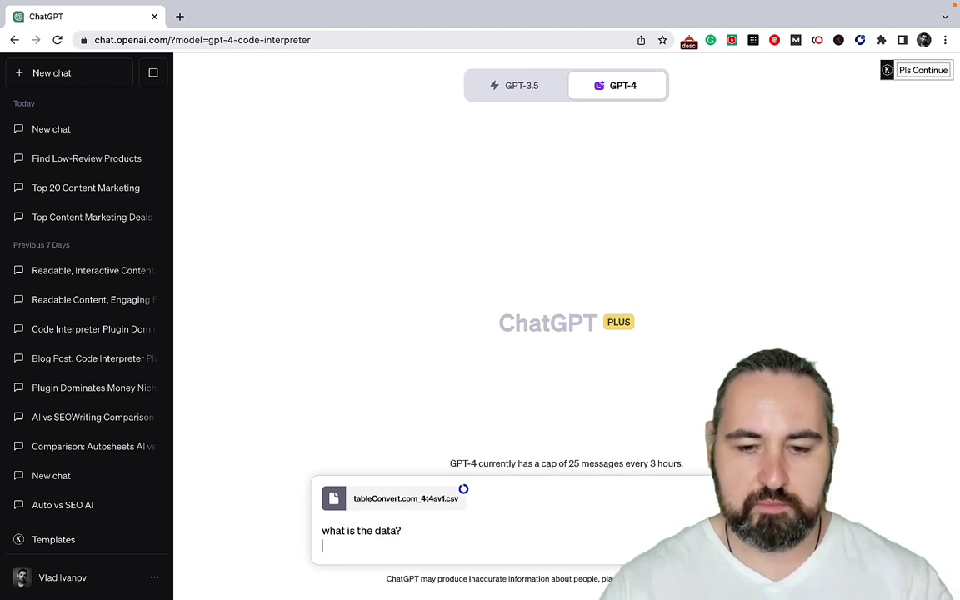
{"action": "key", "text": "Return"}
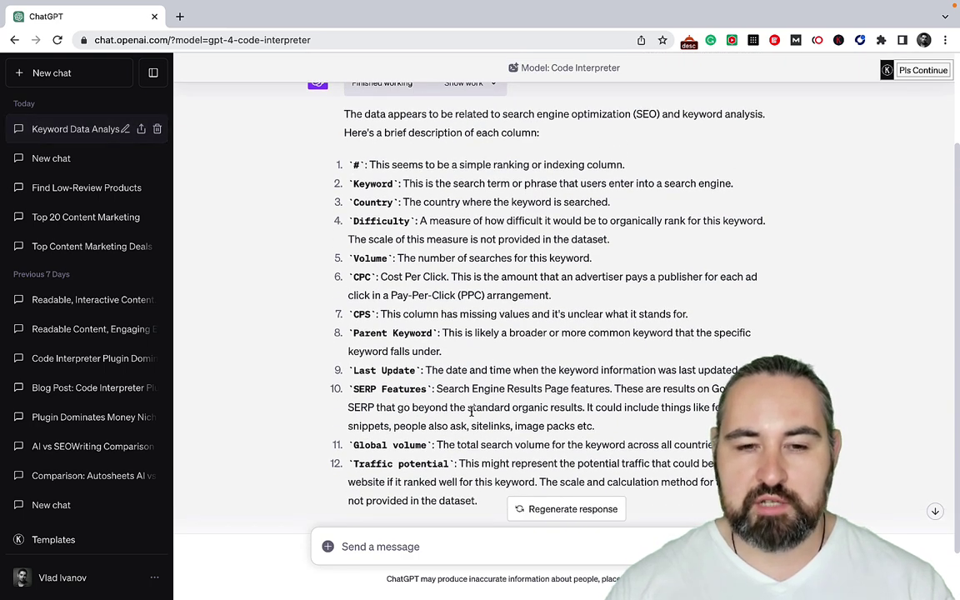
Send the prompt "give me 20 keywords that have the lowest difficulty, highest volume, highest CPC and do not have featured snippets".
{"action": "scroll", "coordinate": [471, 411], "scroll_direction": "down", "scroll_amount": 2}
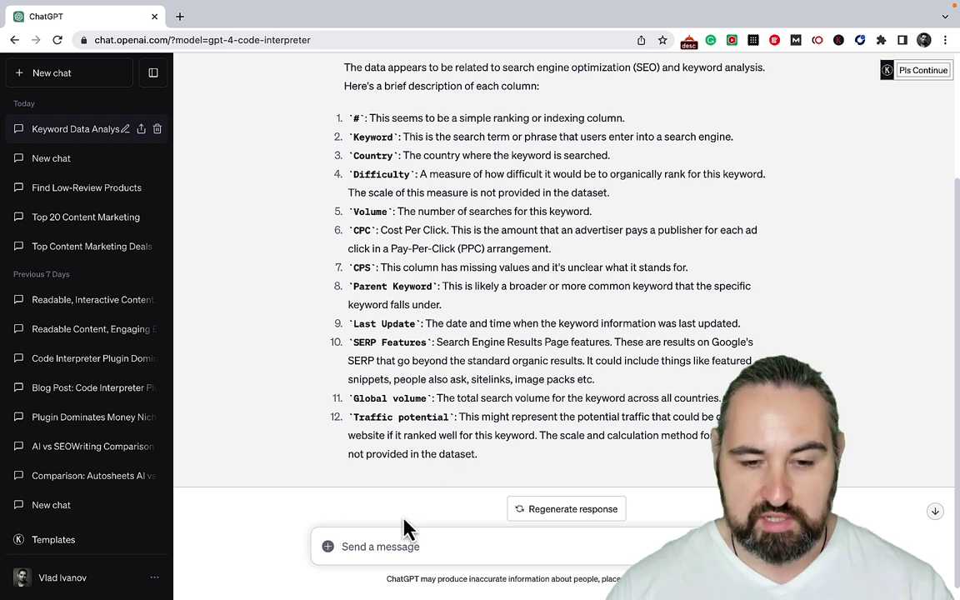
{"action": "type", "text": "give me 20 keywords"}
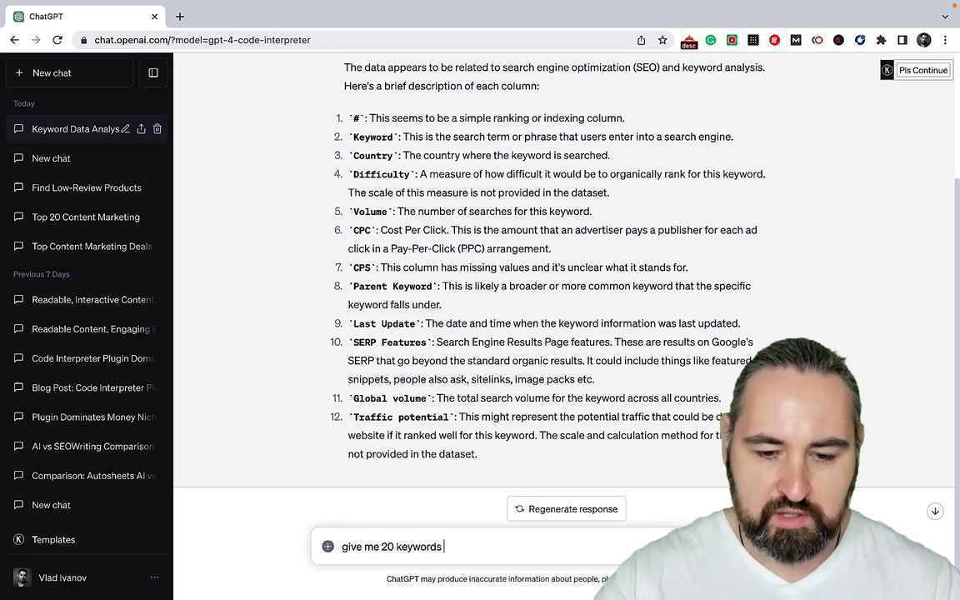
{"action": "type", "text": "that are"}
{"action": "type", "text": " have the "}
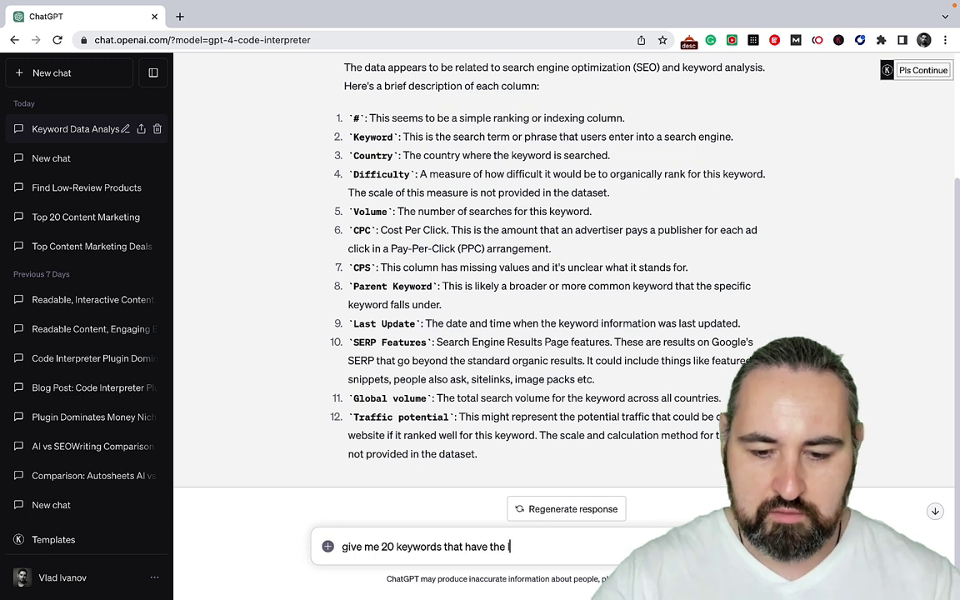
{"action": "type", "text": "lowest difficulty, highest volum"}
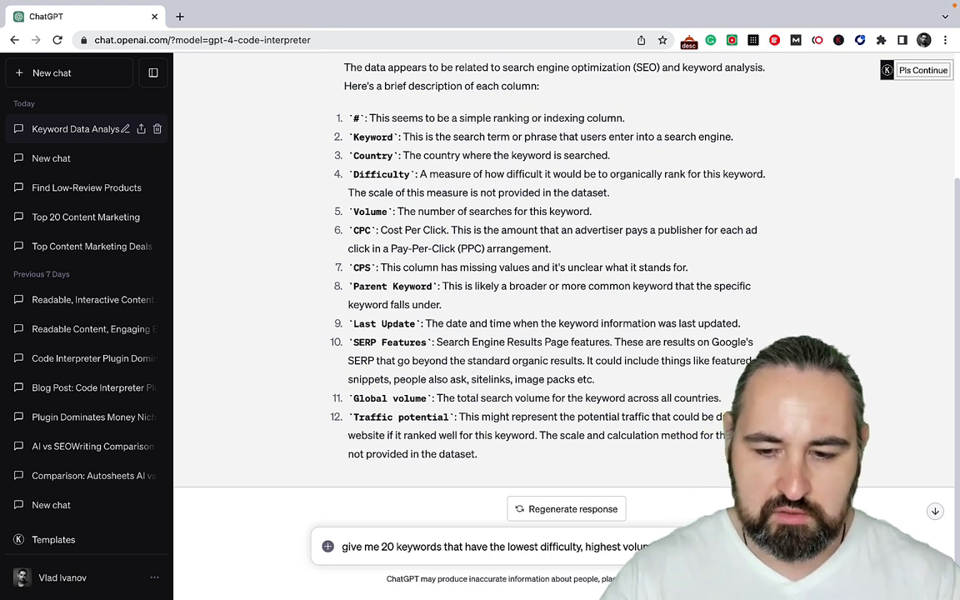
{"action": "type", "text": "hav"}
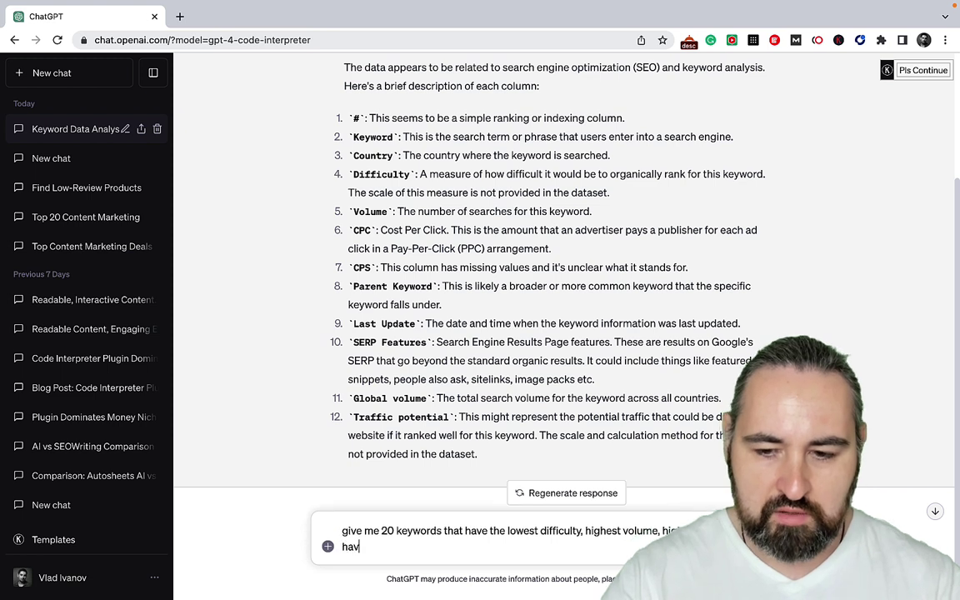
{"action": "type", "text": "e featur"}
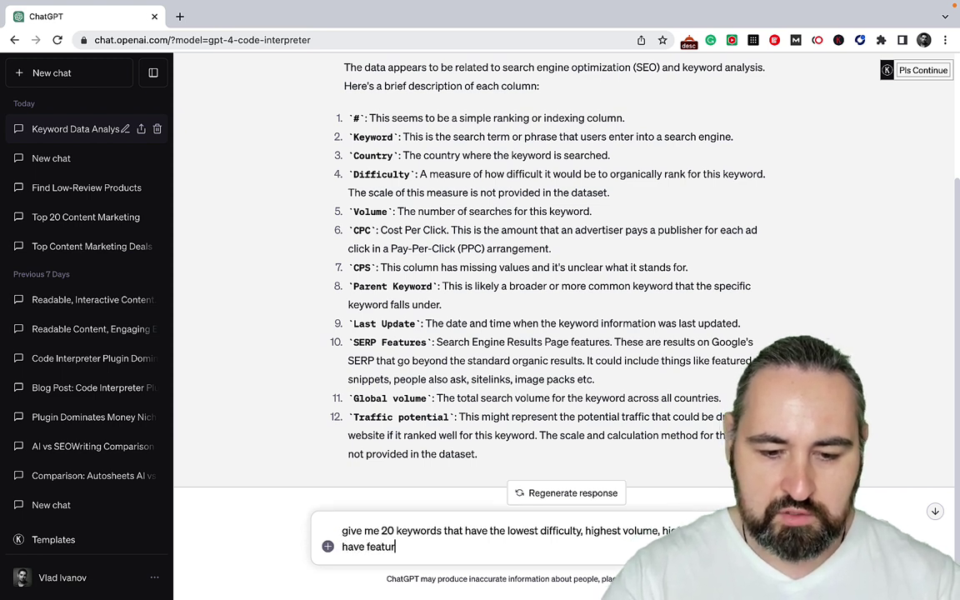
{"action": "type", "text": "ed snippets"}
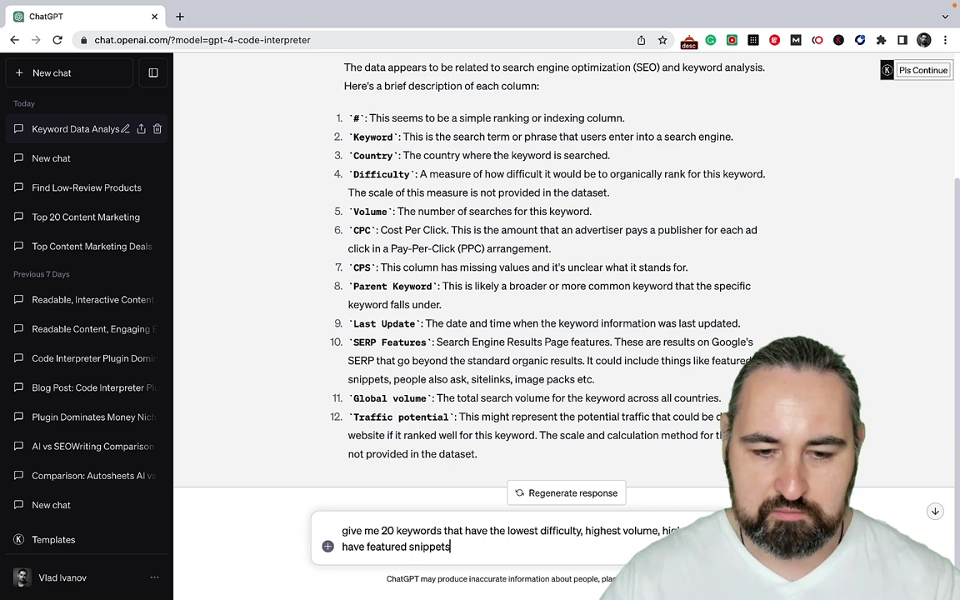
{"action": "key", "text": "Return"}
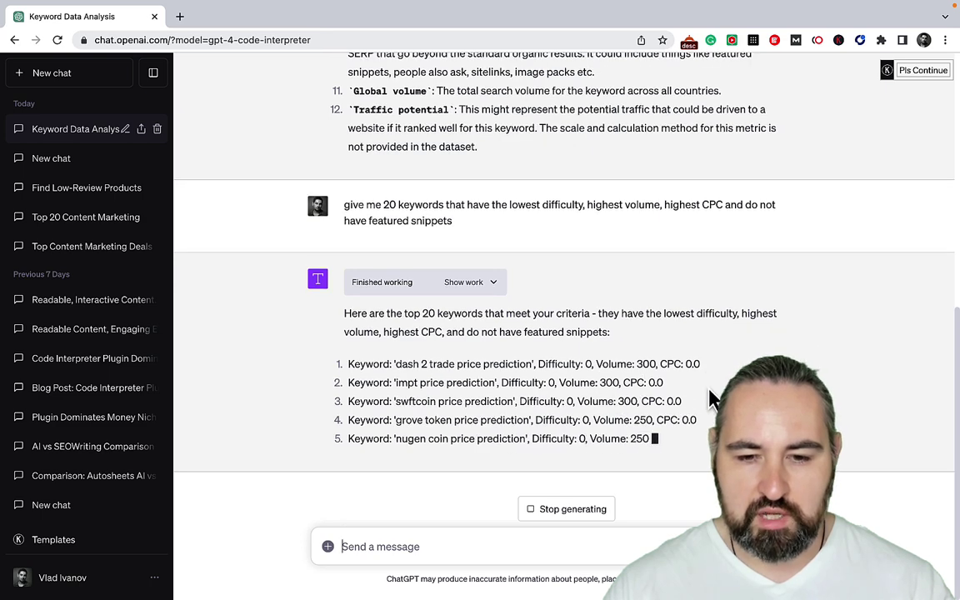
Stop the running response and send a revised request for 20 keywords with the lowest difficulty, highest volume and highest CPC.
{"action": "left_click", "coordinate": [567, 514]}
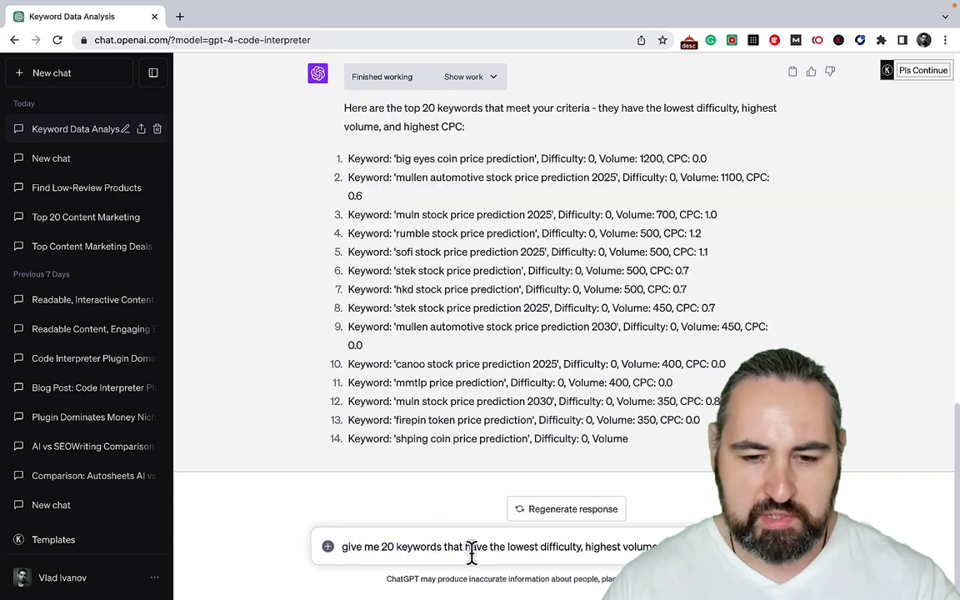
{"action": "double_click", "coordinate": [598, 546]}
{"action": "type", "text": "give me 20 keywords that have the lowest difficulty, highest volume, highest CPC"}
{"action": "key", "text": "super+z"}
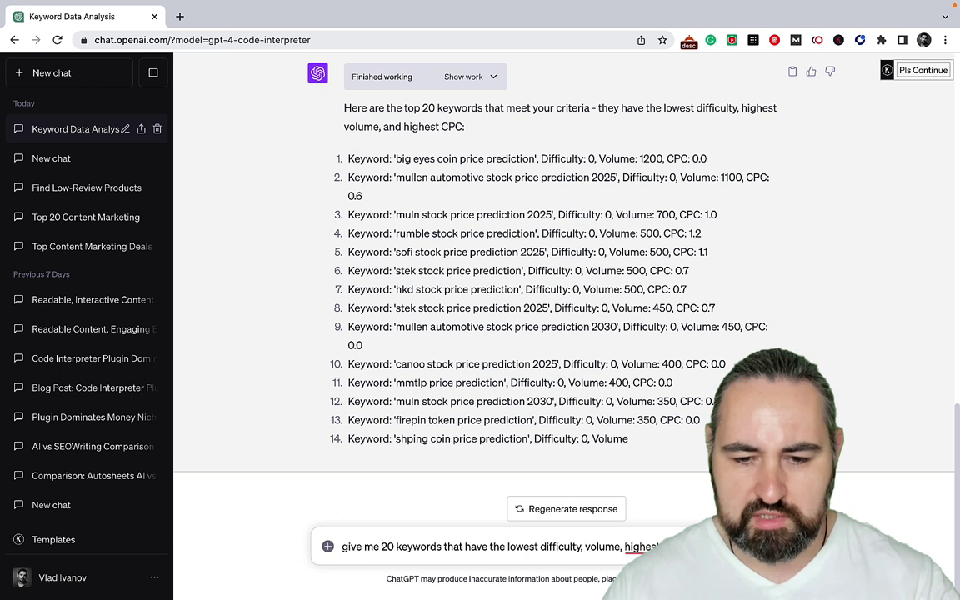
{"action": "key", "text": "Right"}
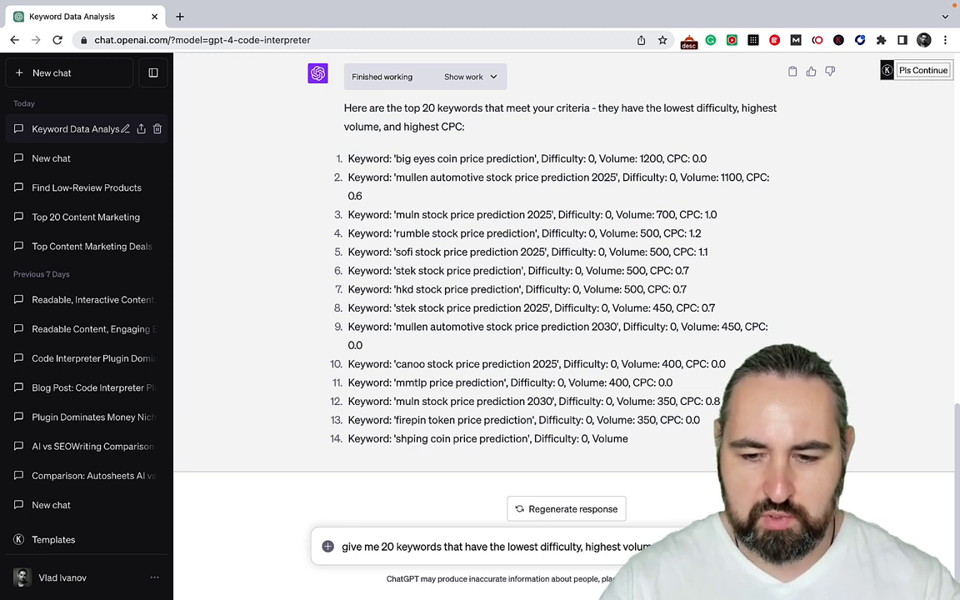
{"action": "key", "text": "Return"}
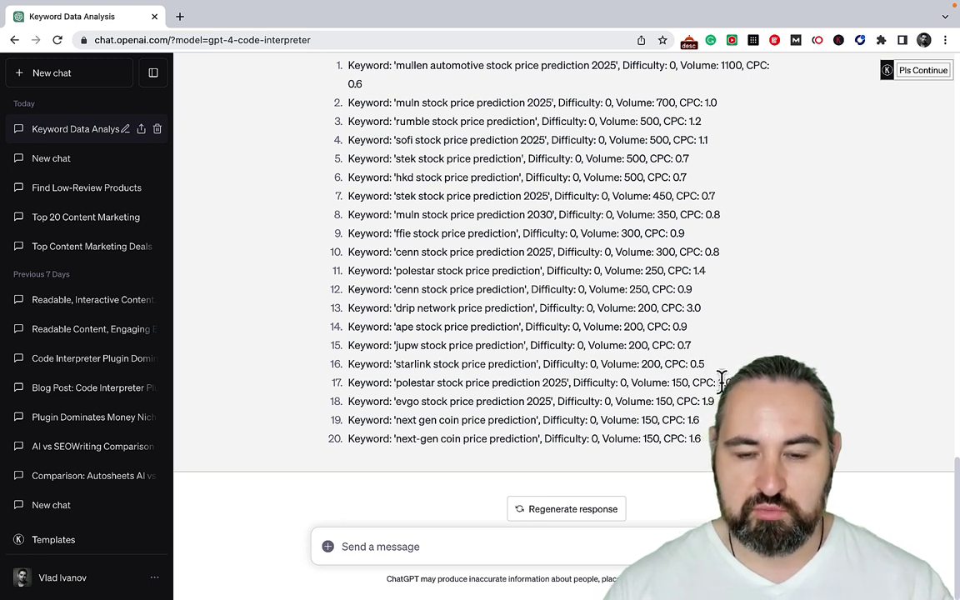
Send "rank the above 20 keywords based on Potential. Potential = low KD, high CPC and volume. Present the data in a table fromat.".
{"action": "left_click", "coordinate": [398, 544]}
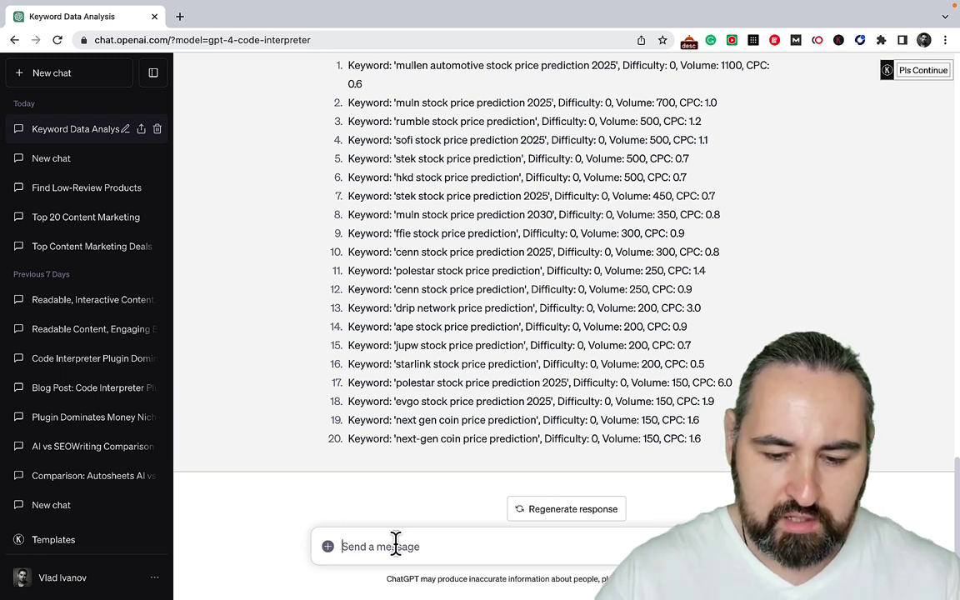
{"action": "type", "text": "rank the "}
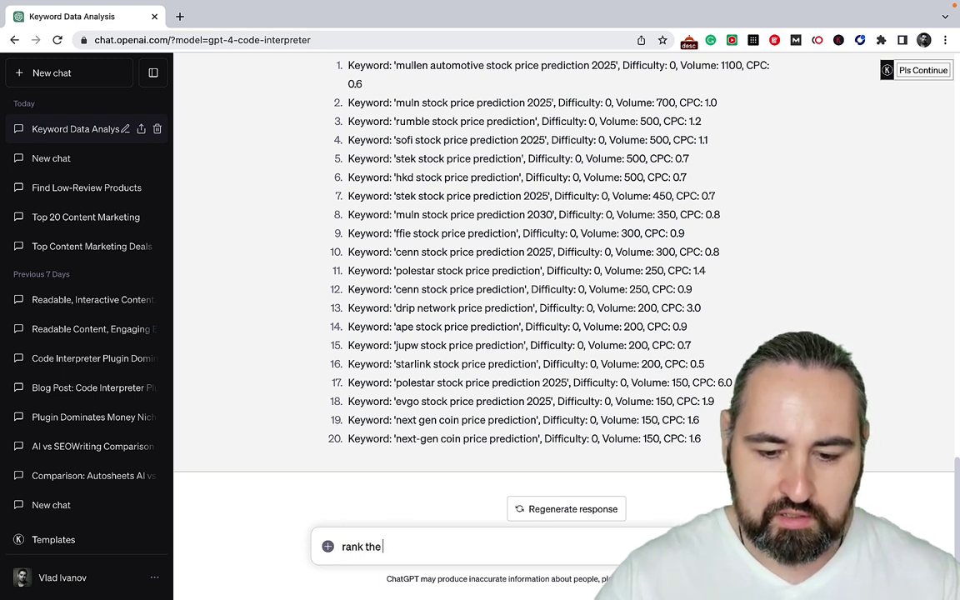
{"action": "type", "text": "above 20 k"}
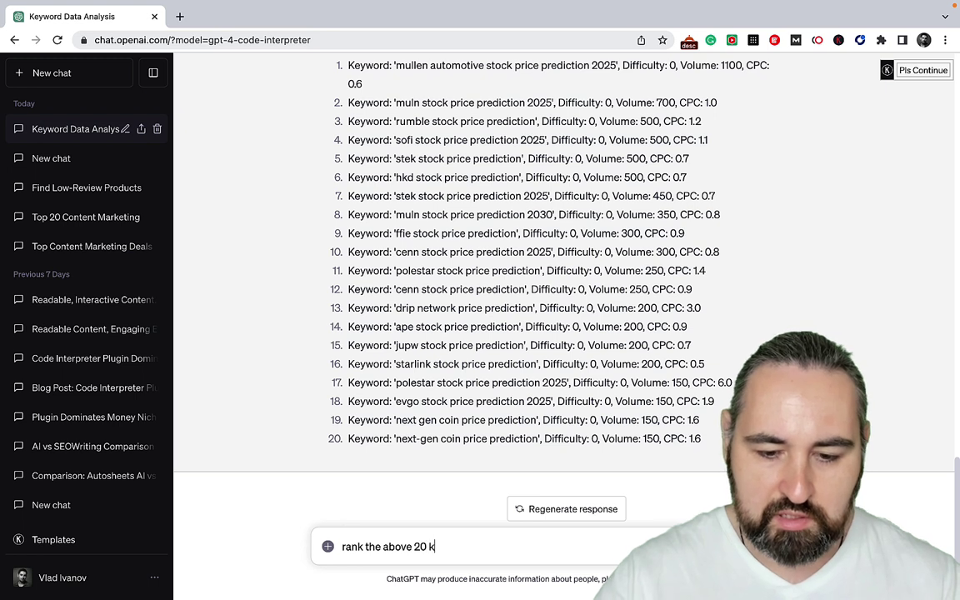
{"action": "type", "text": "eywords "}
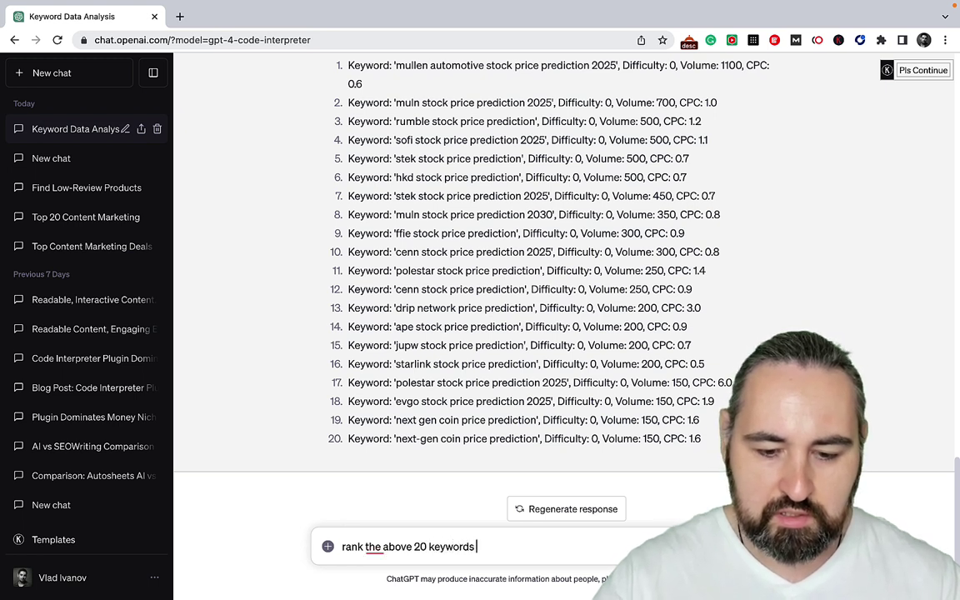
{"action": "type", "text": "based on P"}
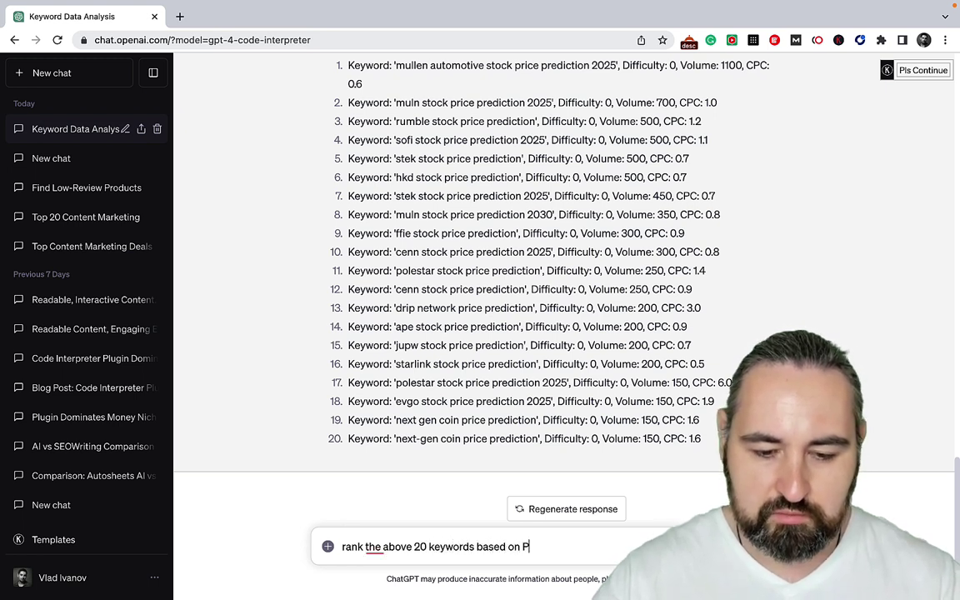
{"action": "type", "text": "otential. Potential = low"}
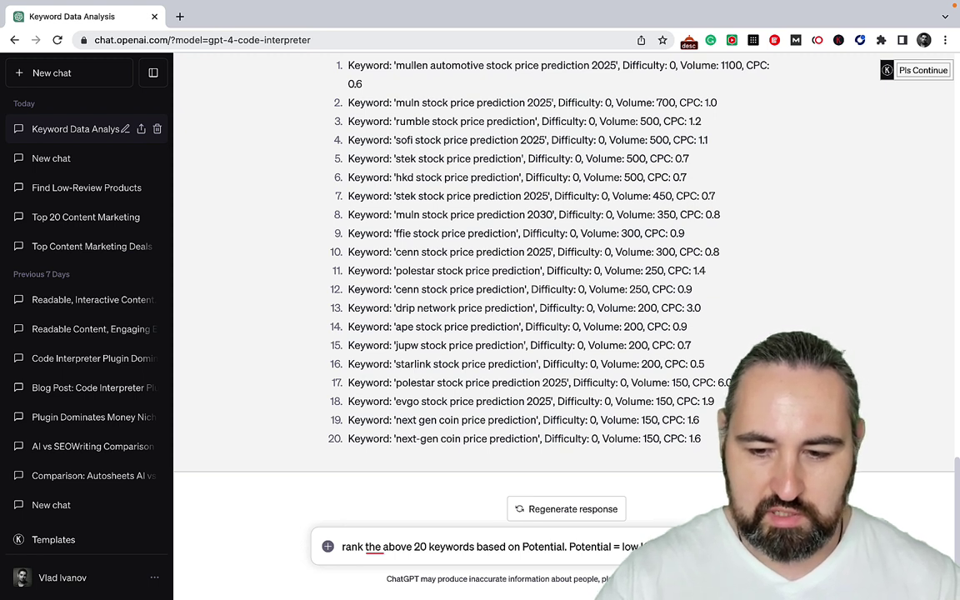
{"action": "type", "text": "Presen"}
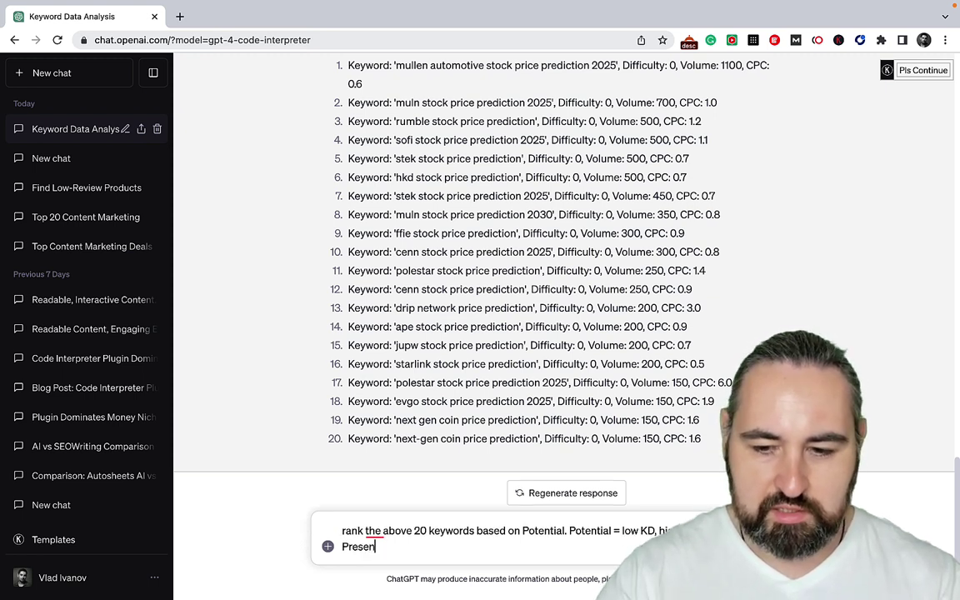
{"action": "type", "text": "t the data "}
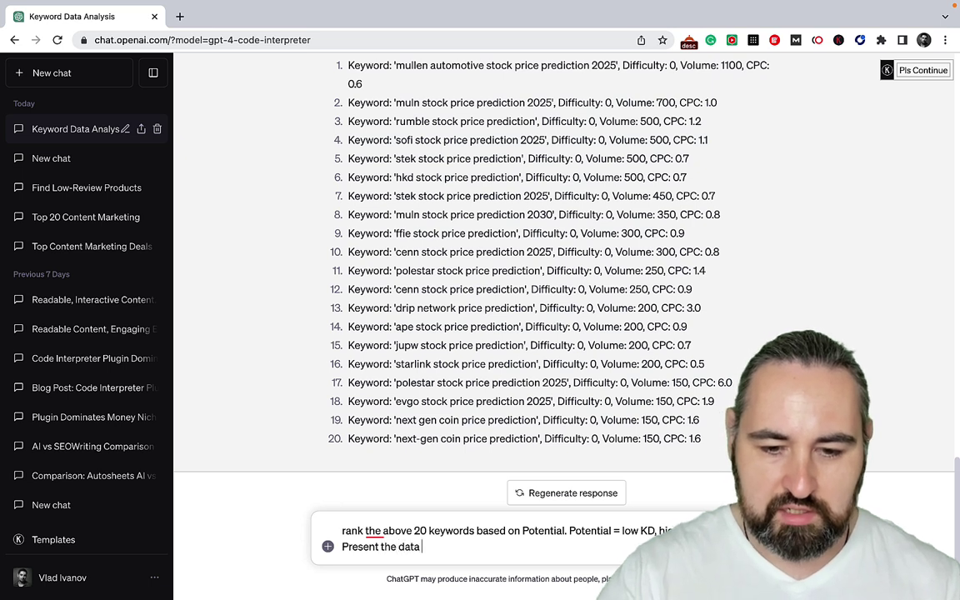
{"action": "type", "text": "in a tab"}
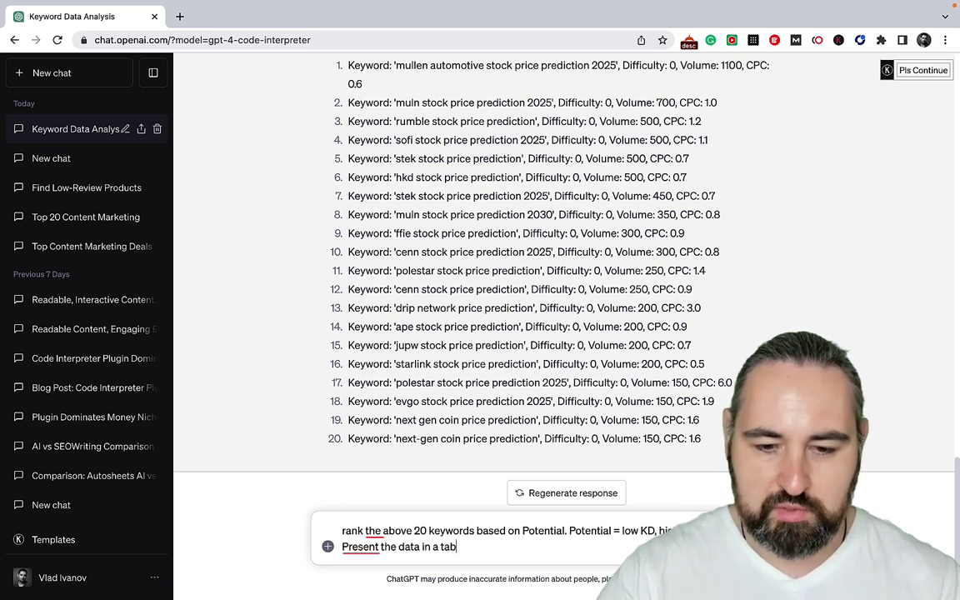
{"action": "type", "text": "le fromat."}
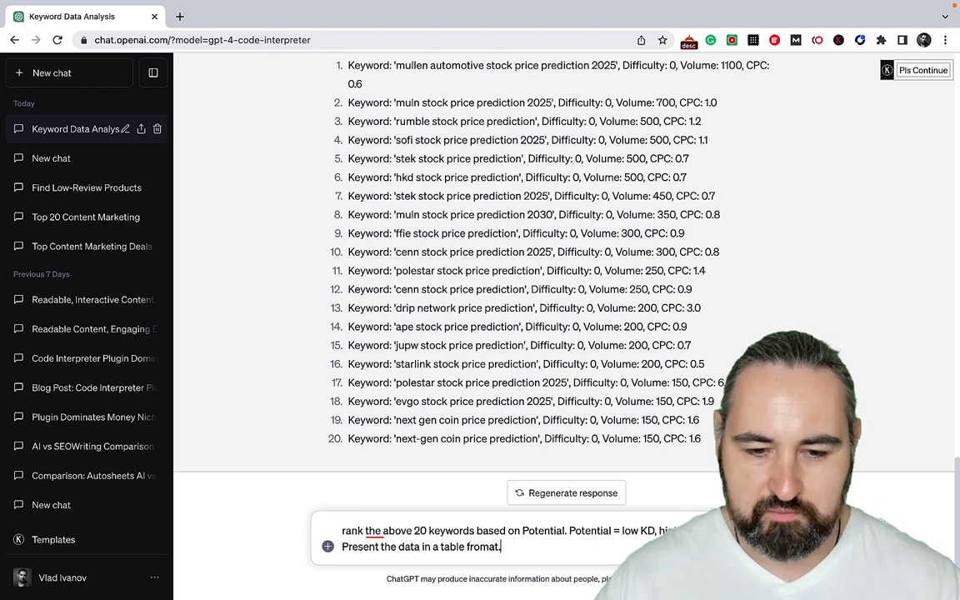
{"action": "key", "text": "Return"}
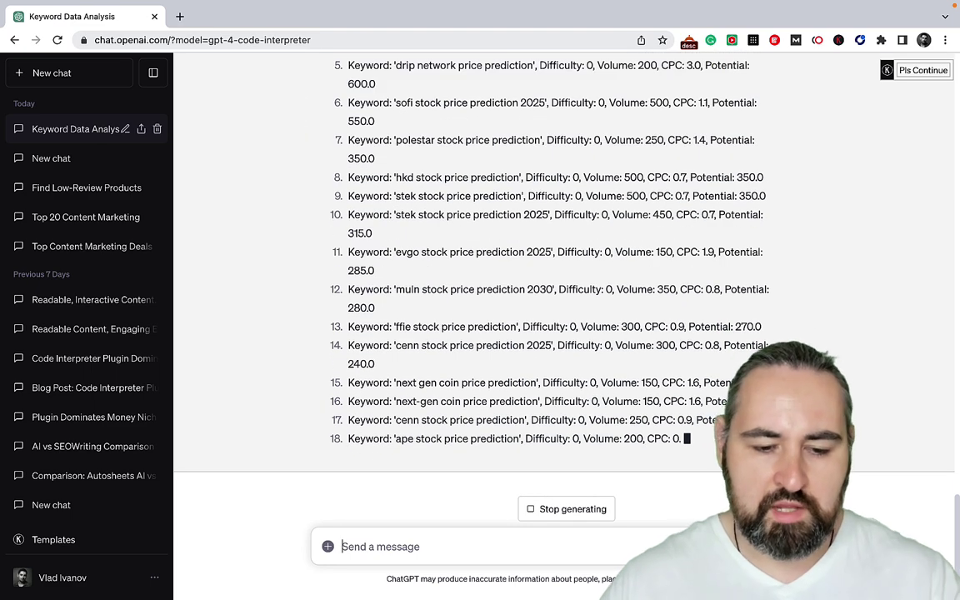
Send the follow-up message "express the above data as a table" to have the ranked keywords tabulated.
{"action": "type", "text": "expre"}
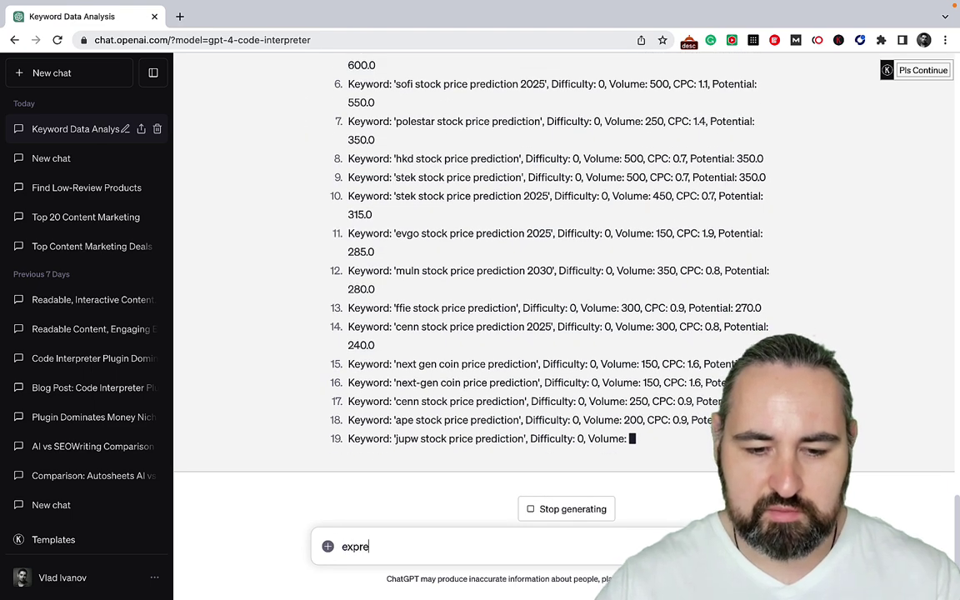
{"action": "type", "text": "ss the abov"}
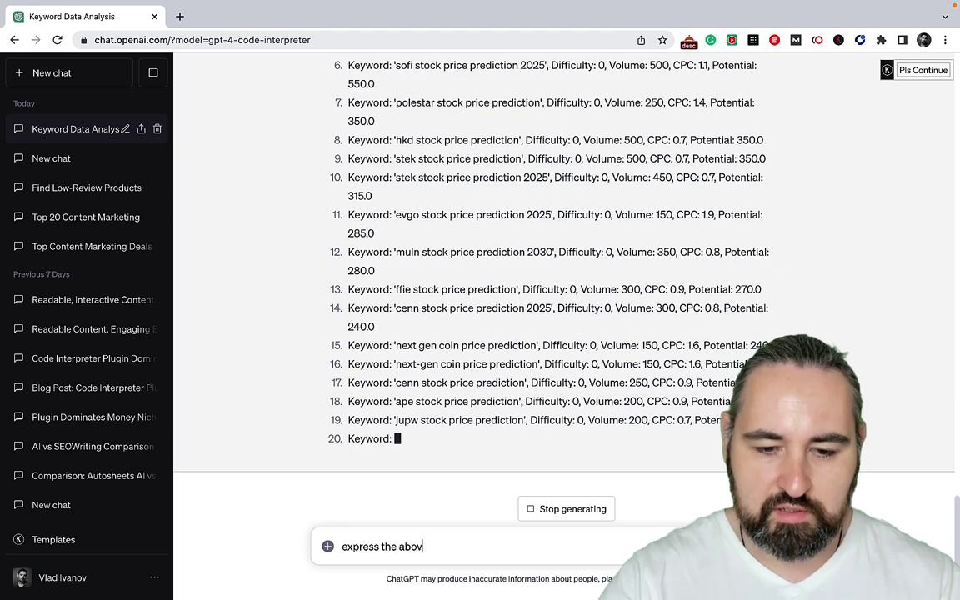
{"action": "type", "text": "e data as a"}
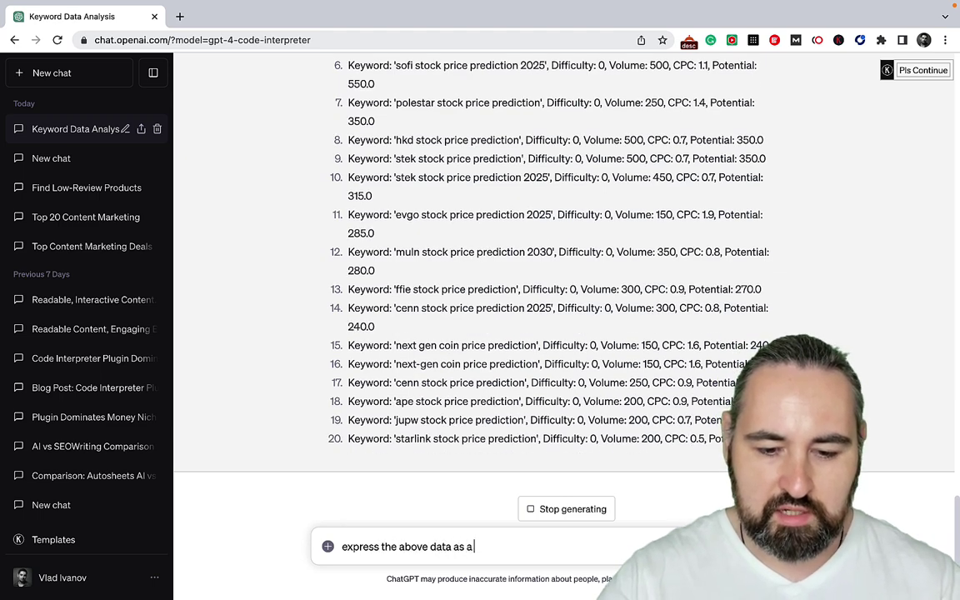
{"action": "type", "text": " table"}
{"action": "key", "text": "Return"}
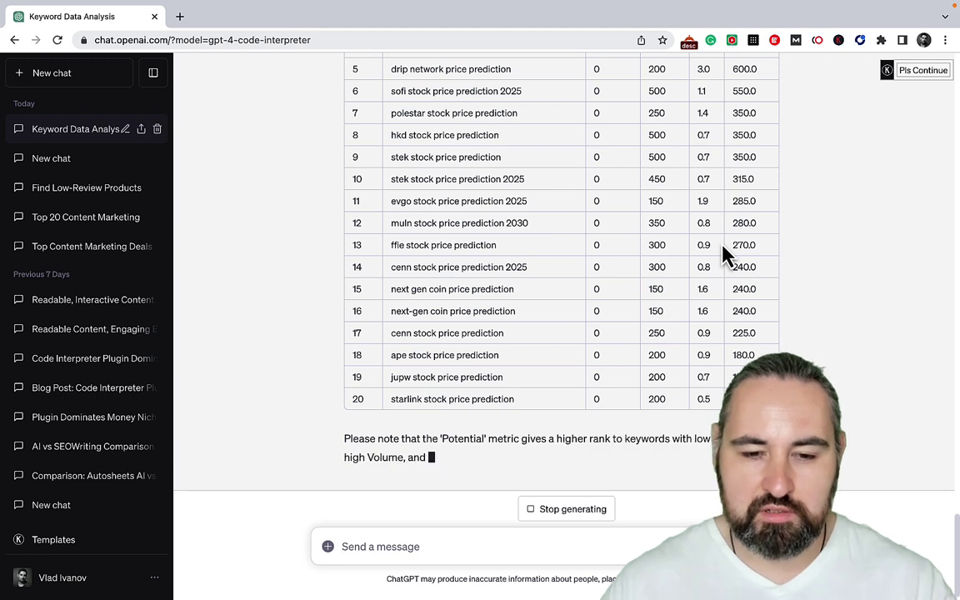
Request a chart of the ranked keywords with the message "give me a visual representation of the above".
{"action": "type", "text": "give"}
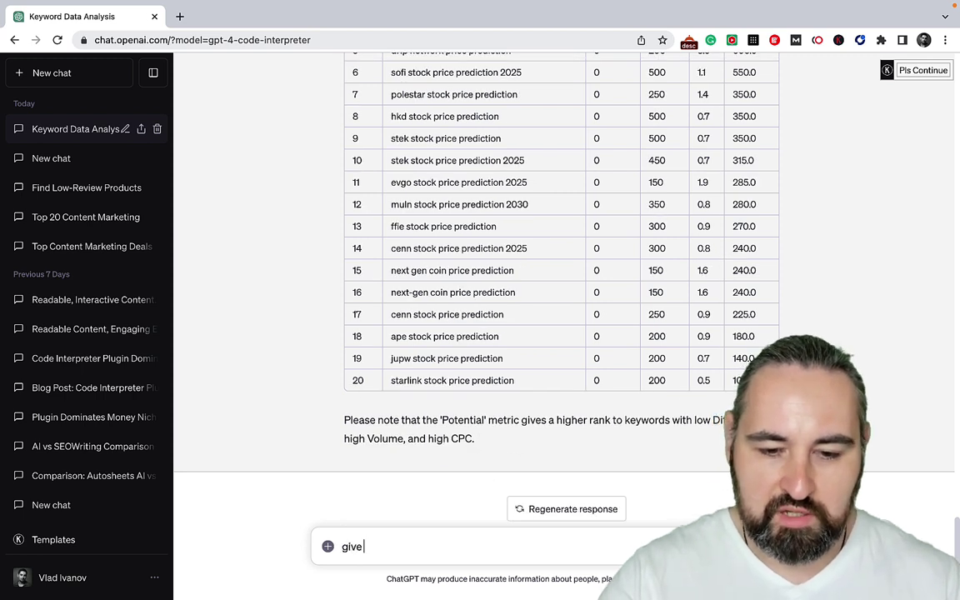
{"action": "type", "text": " me a"}
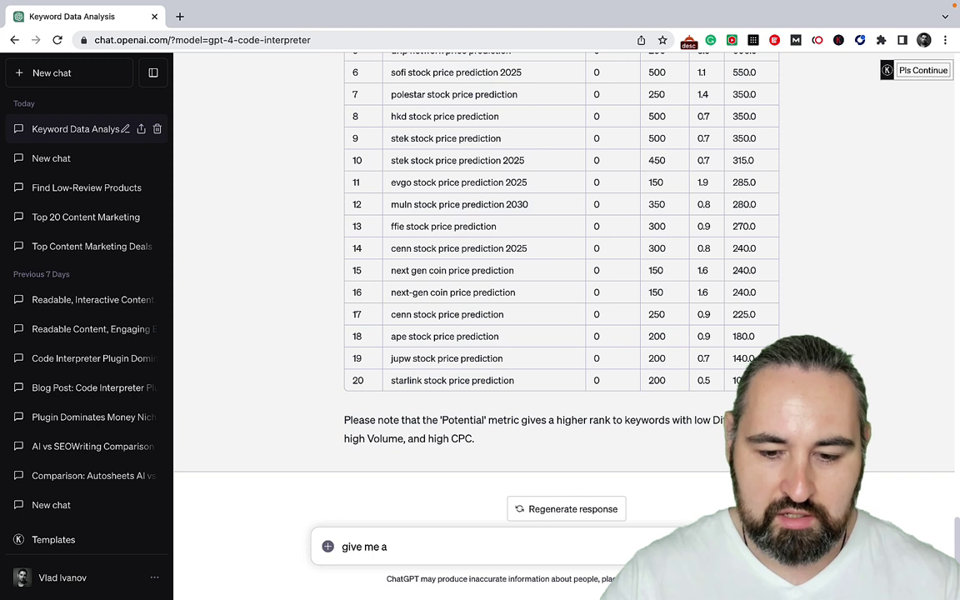
{"action": "type", "text": " visual repre"}
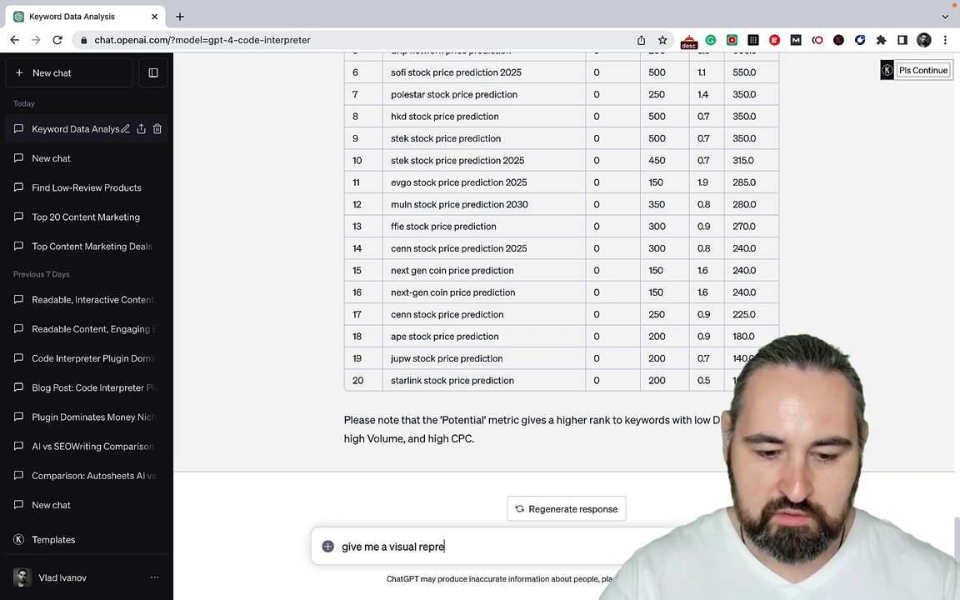
{"action": "type", "text": "sentatio"}
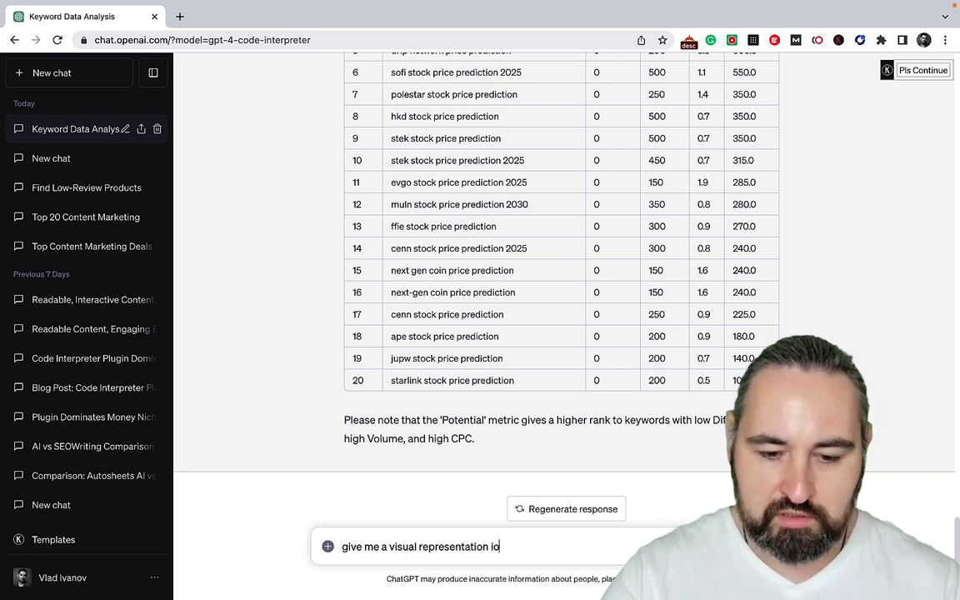
{"action": "type", "text": "n of the above"}
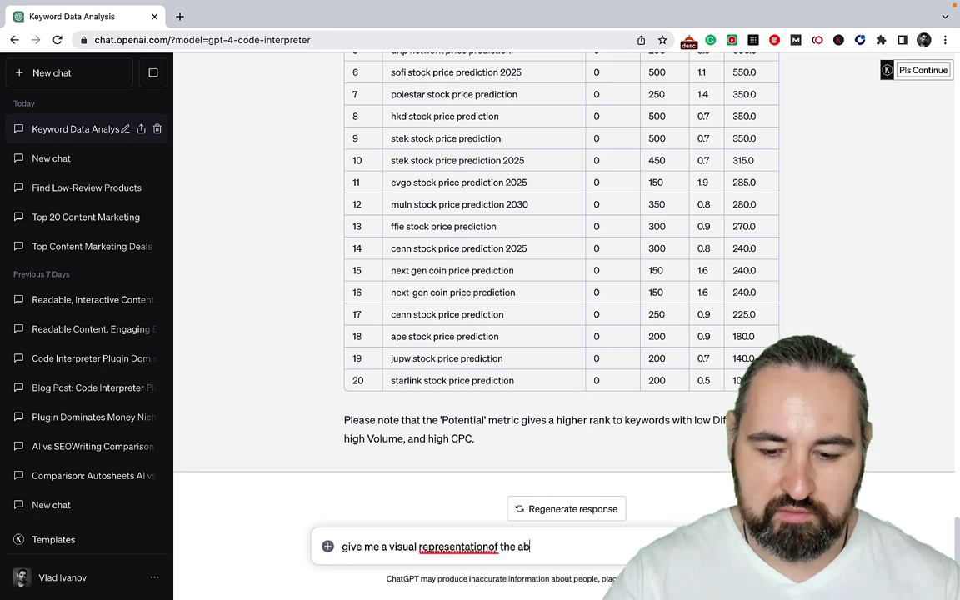
{"action": "key", "text": "Return"}
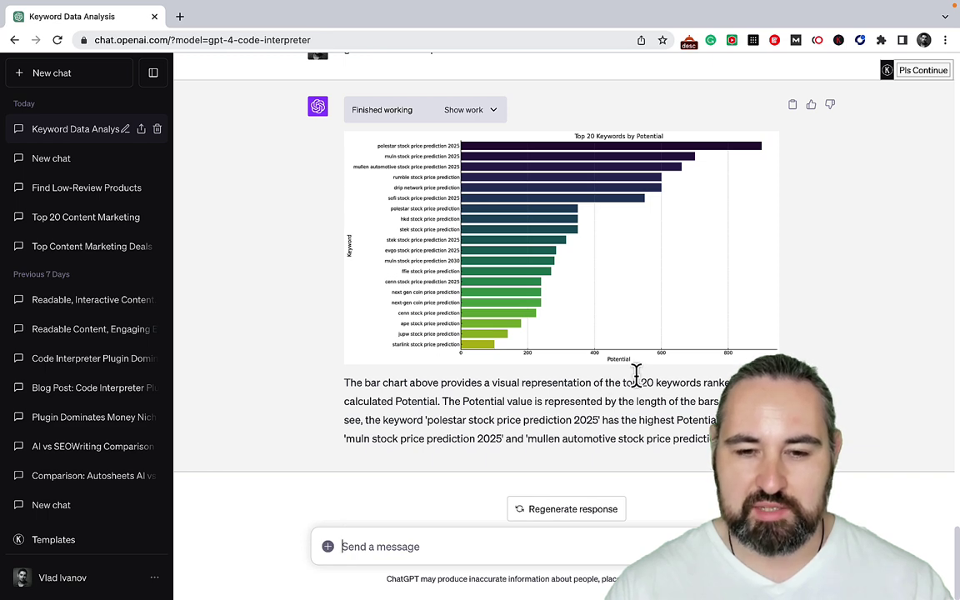
Examine the bar chart of keywords by Potential and compare it with the earlier ranked list and table.
{"action": "scroll", "coordinate": [636, 375], "scroll_direction": "up", "scroll_amount": 1}
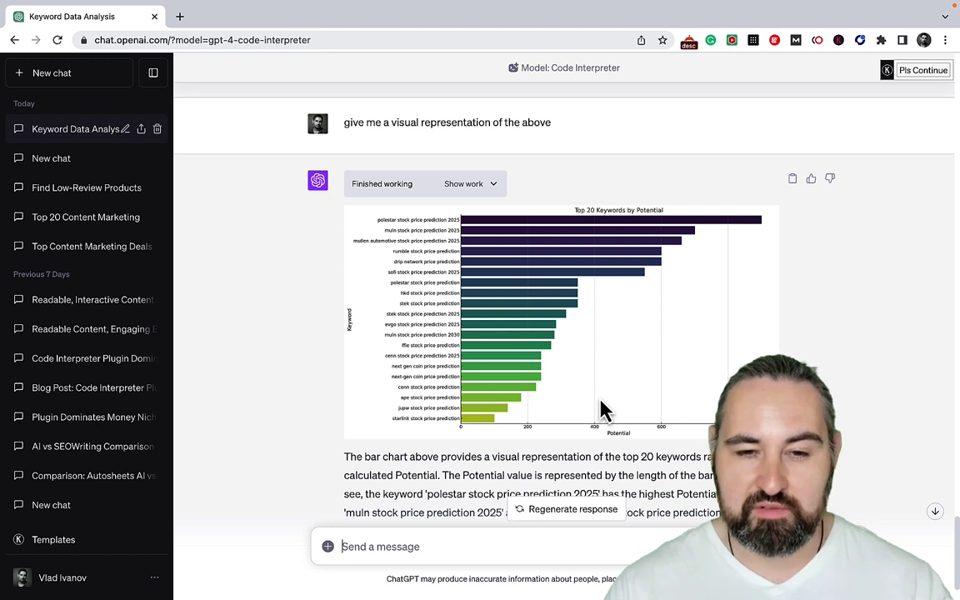
{"action": "scroll", "coordinate": [602, 400], "scroll_direction": "down", "scroll_amount": 1}
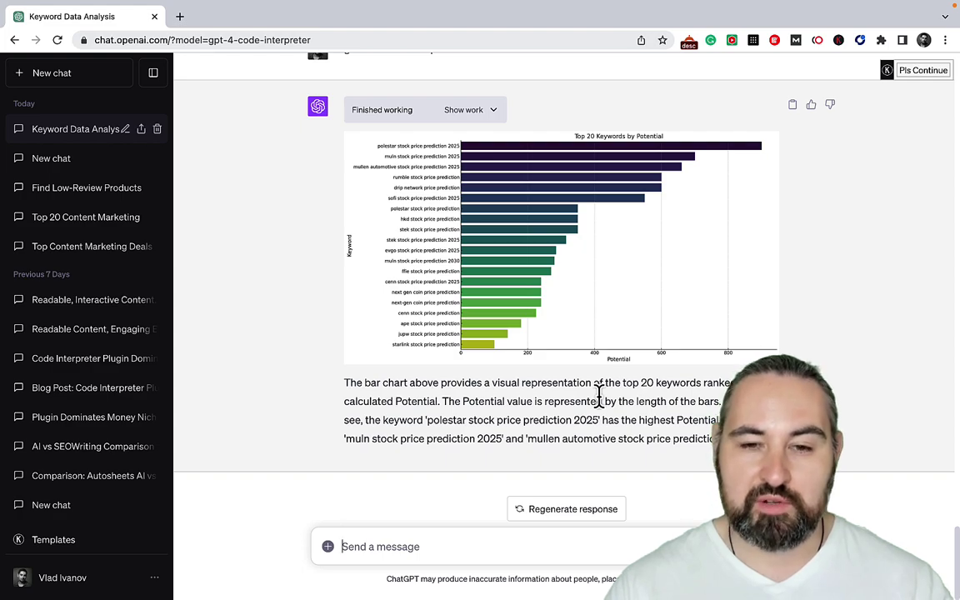
{"action": "scroll", "coordinate": [600, 405], "scroll_direction": "up", "scroll_amount": 15}
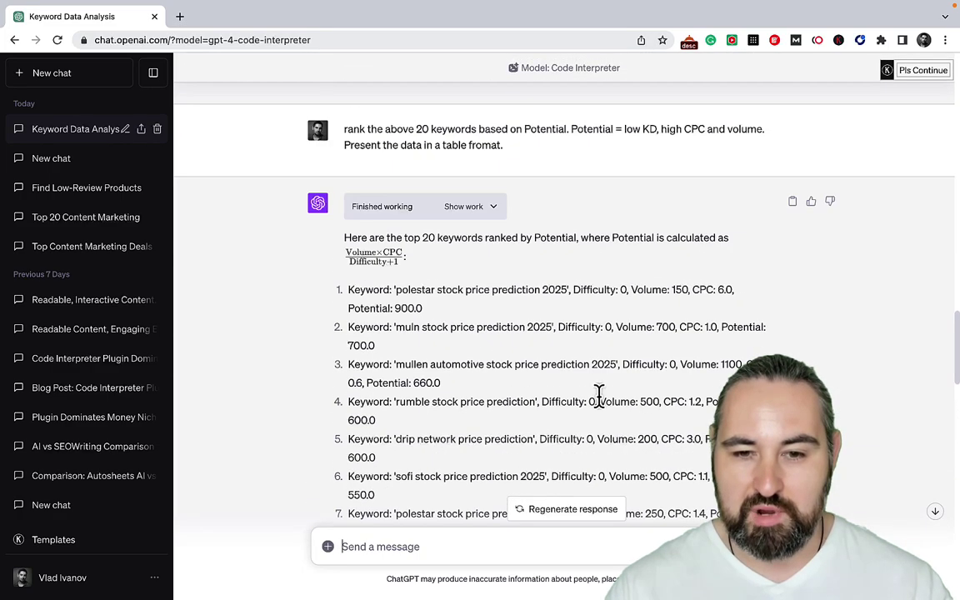
{"action": "scroll", "coordinate": [602, 407], "scroll_direction": "down", "scroll_amount": 8}
{"action": "scroll", "coordinate": [603, 408], "scroll_direction": "down", "scroll_amount": 6}
{"action": "scroll", "coordinate": [603, 409], "scroll_direction": "up", "scroll_amount": 2}
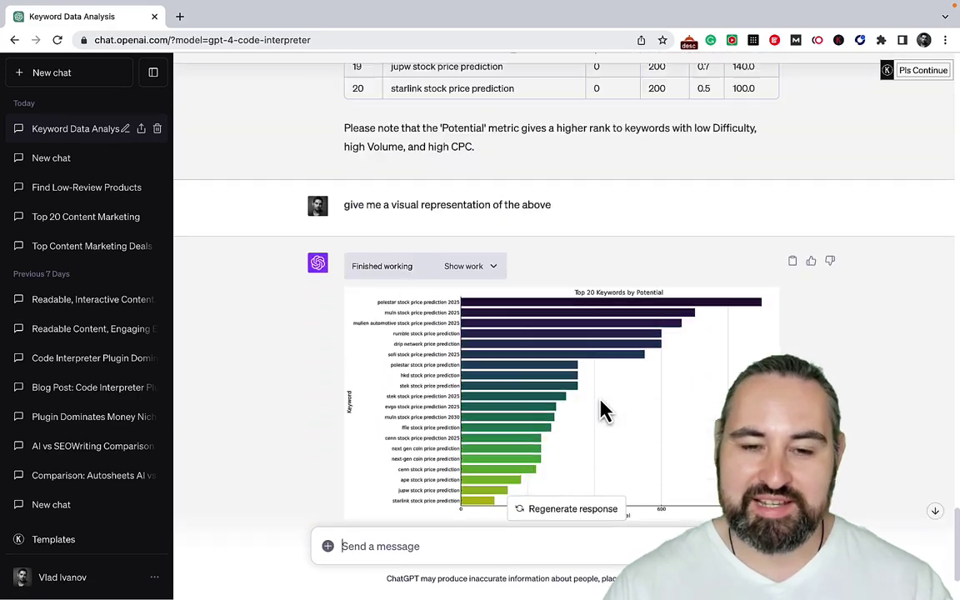
{"action": "scroll", "coordinate": [603, 408], "scroll_direction": "down", "scroll_amount": 1}
{"action": "scroll", "coordinate": [603, 409], "scroll_direction": "down", "scroll_amount": 2}
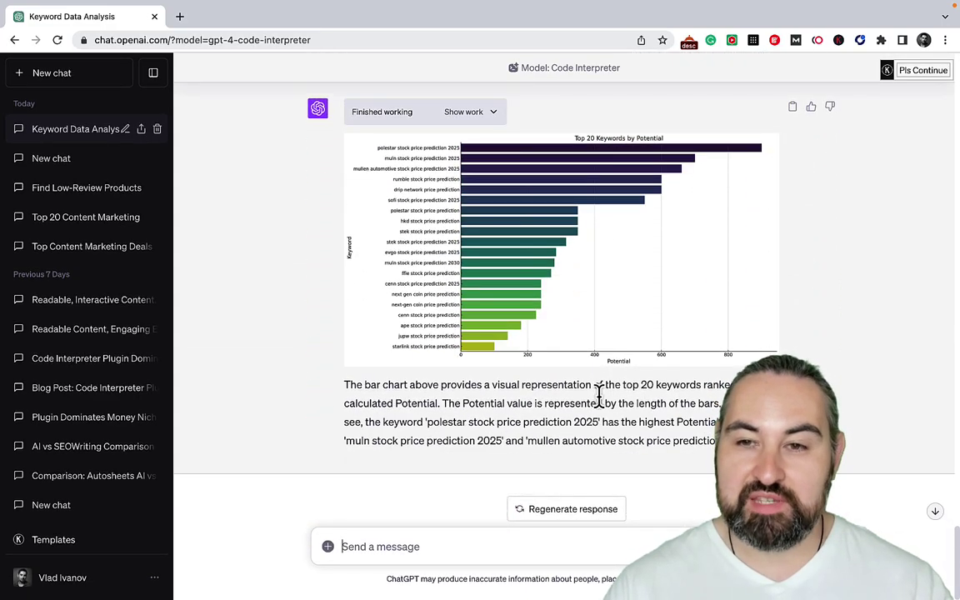